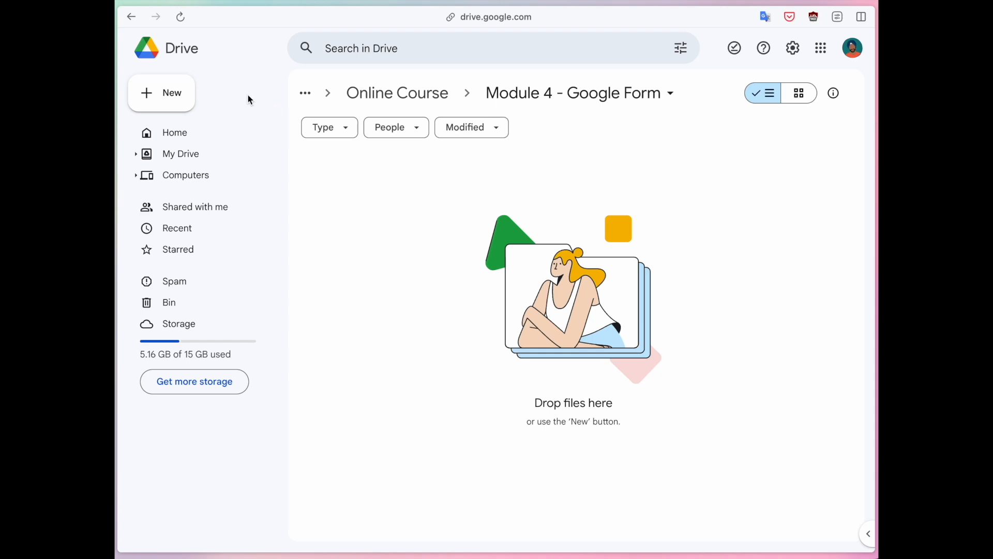
- Leave the empty Module 4 Drive folder and go to Google Forms at forms.google.com
click(165, 97)
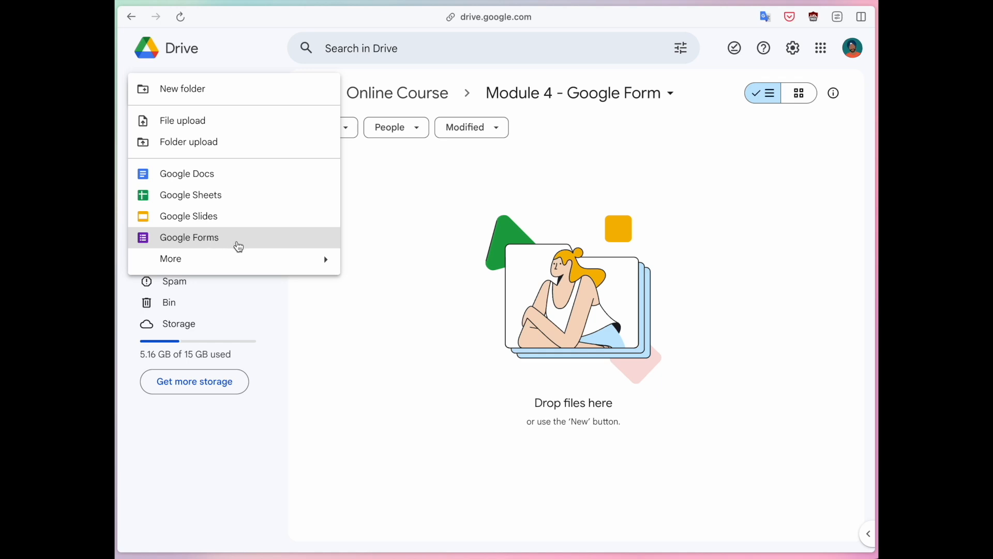
click(392, 257)
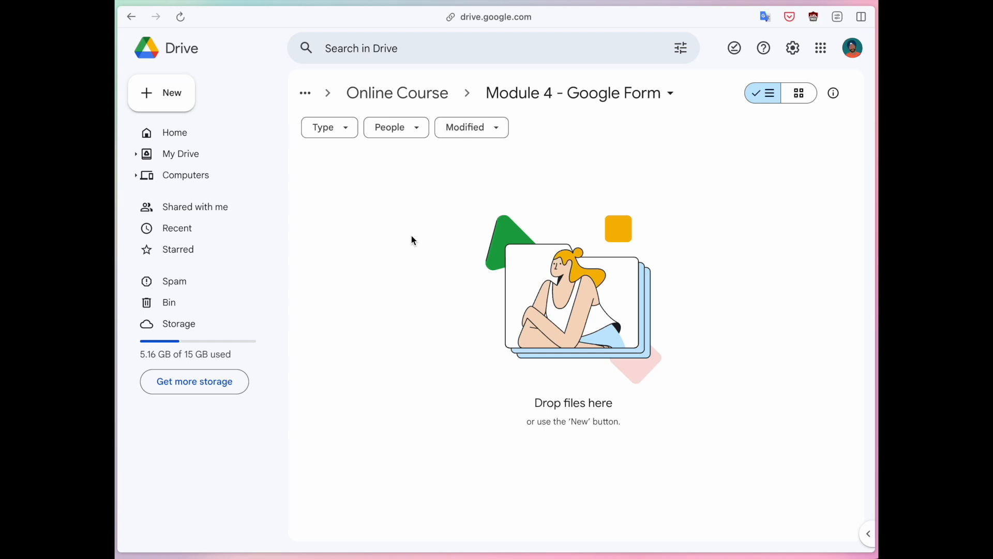
key(super+t)
text(forms.google.c)
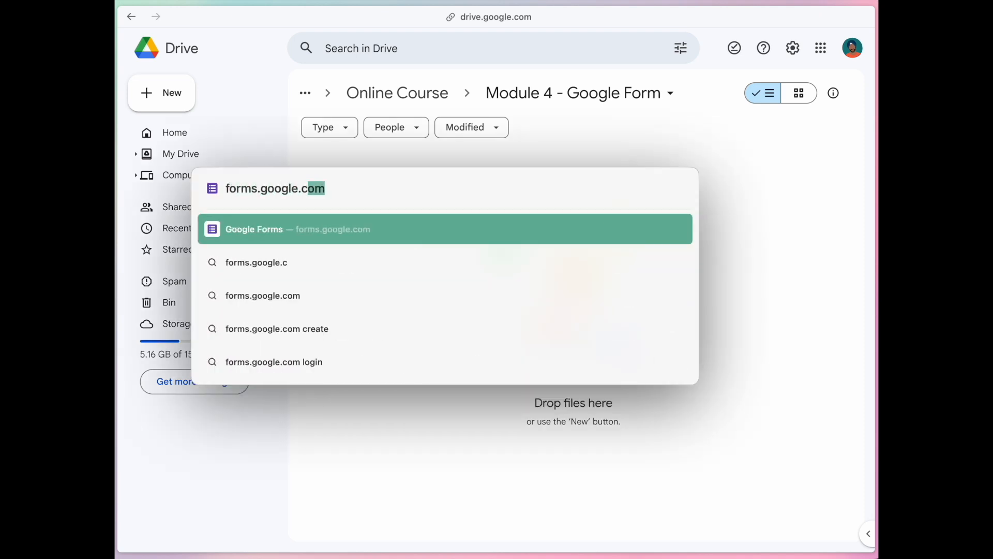
text(om)
click(298, 153)
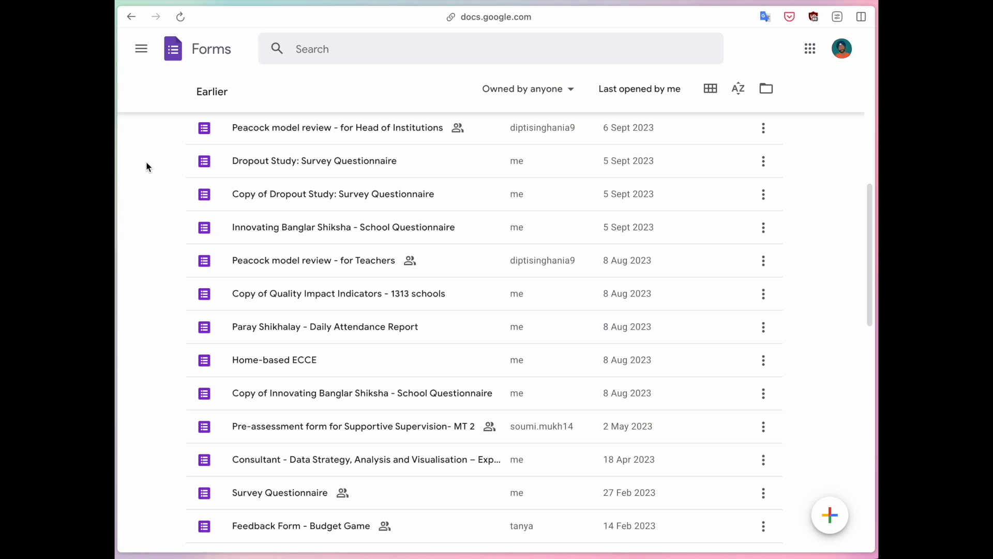
- Create a new blank form from the Google Forms home page's pencil button
scroll(147, 169, down, 3)
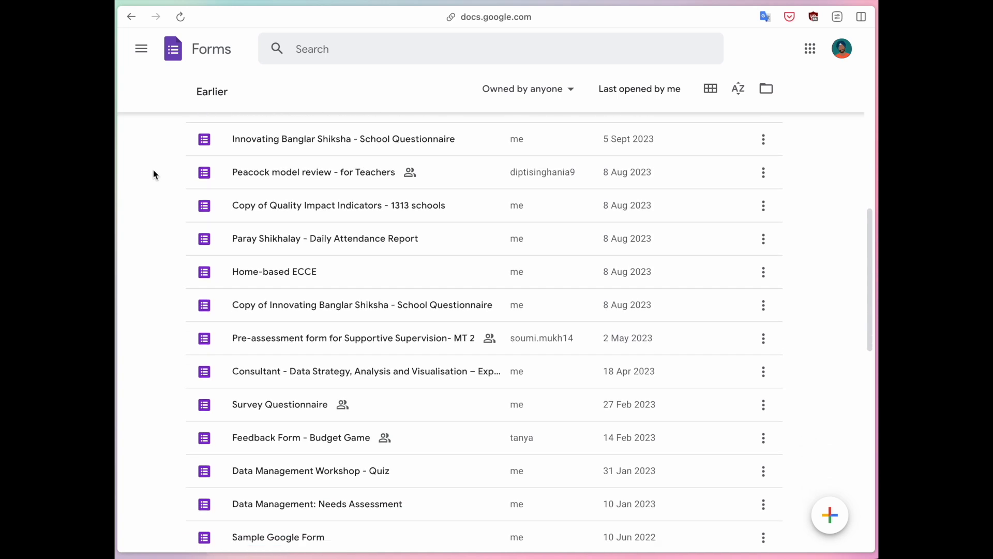
scroll(153, 174, up, 3)
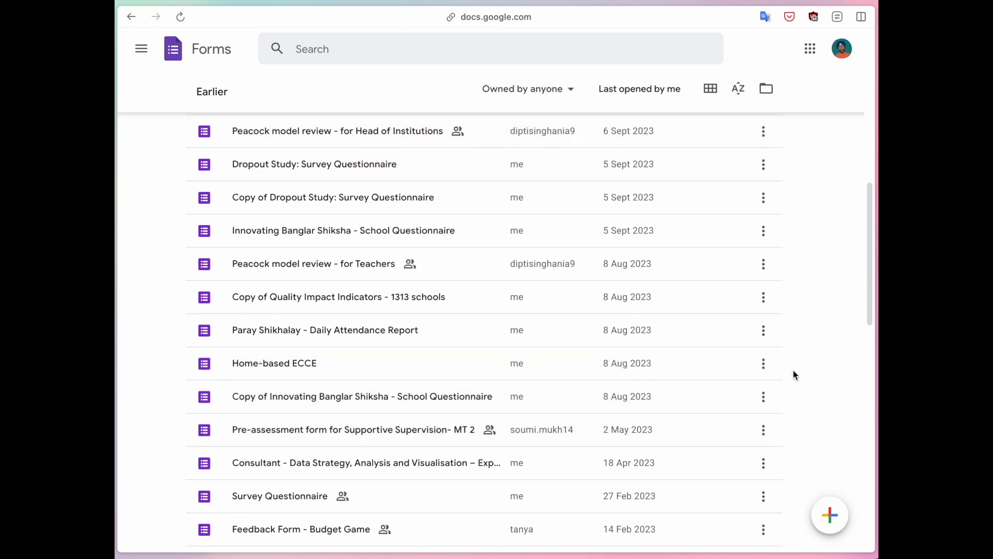
mouse_move(831, 520)
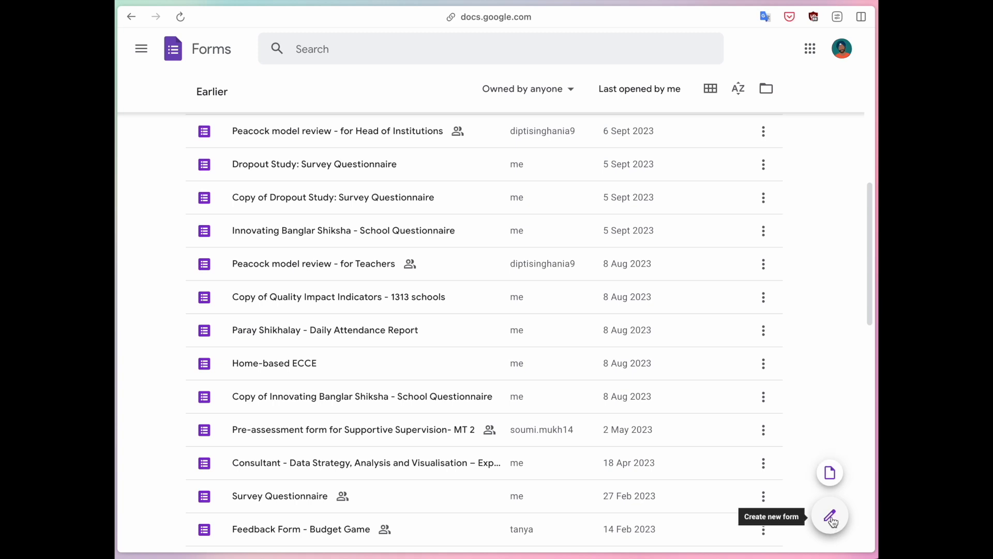
click(831, 517)
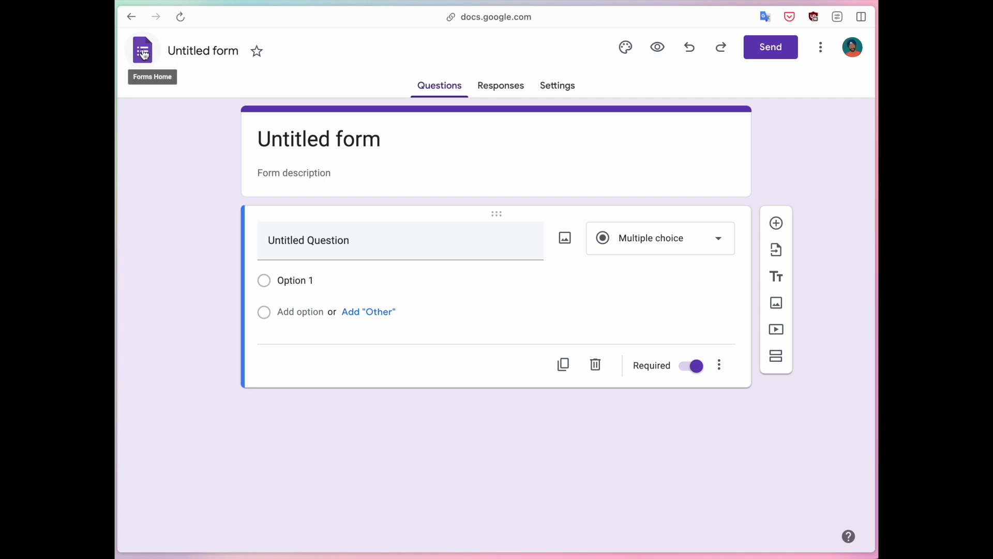
- Rename the form file from 'Untitled form' to 'Data Mgmt Trg - Demo'
click(201, 52)
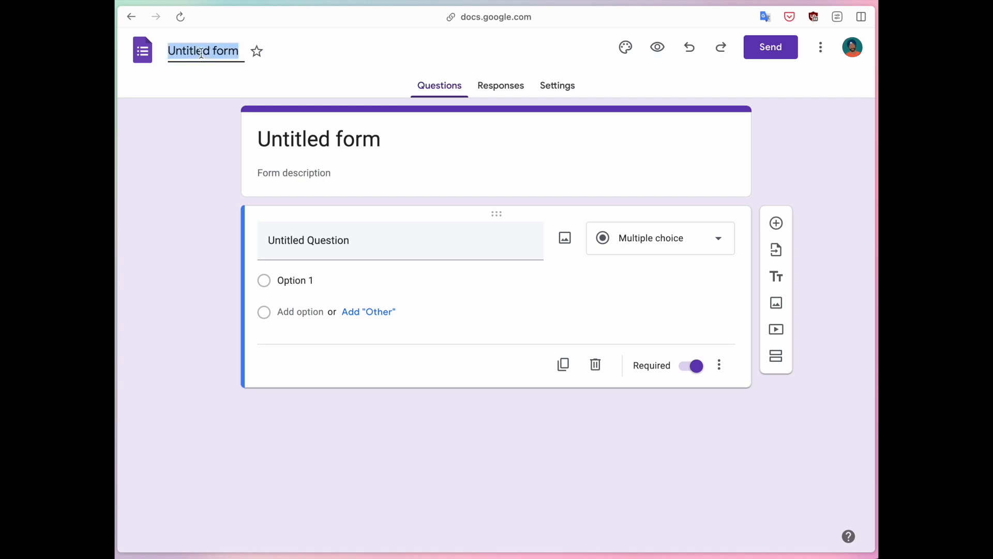
text(Data)
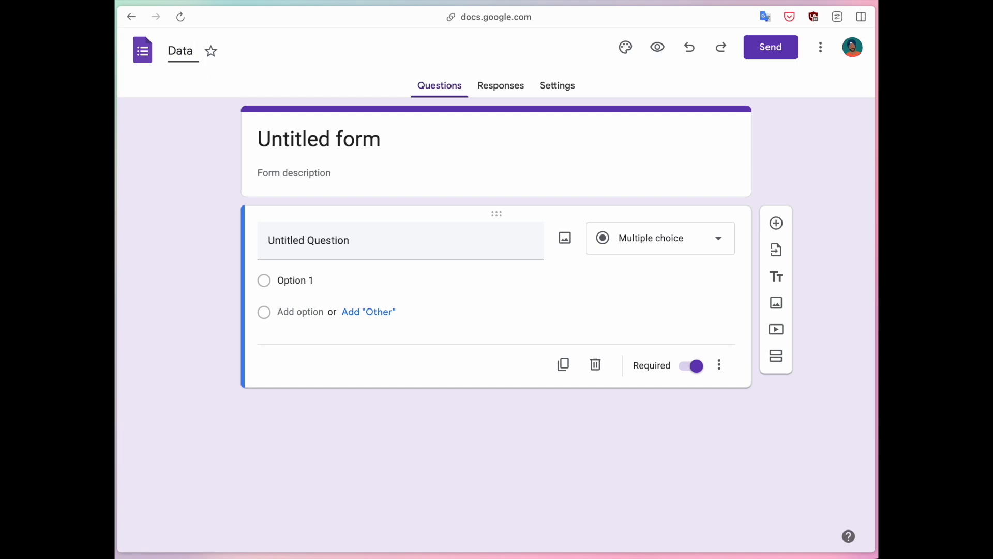
text( Mgmt Trg)
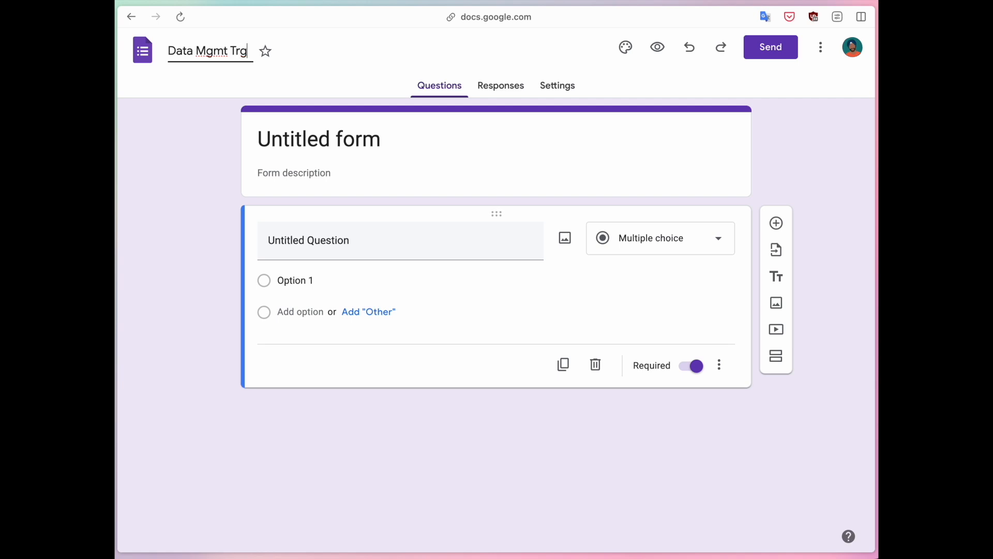
text( - Demo)
click(188, 161)
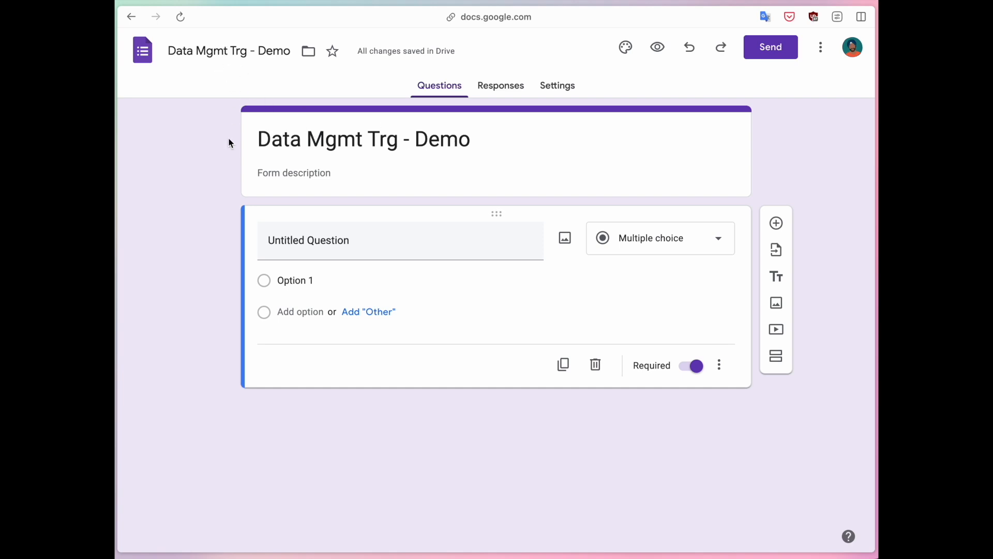
- Compare the file name and header title by selecting each, leaving the file name unchanged
drag(194, 51, 261, 51)
drag(258, 139, 468, 138)
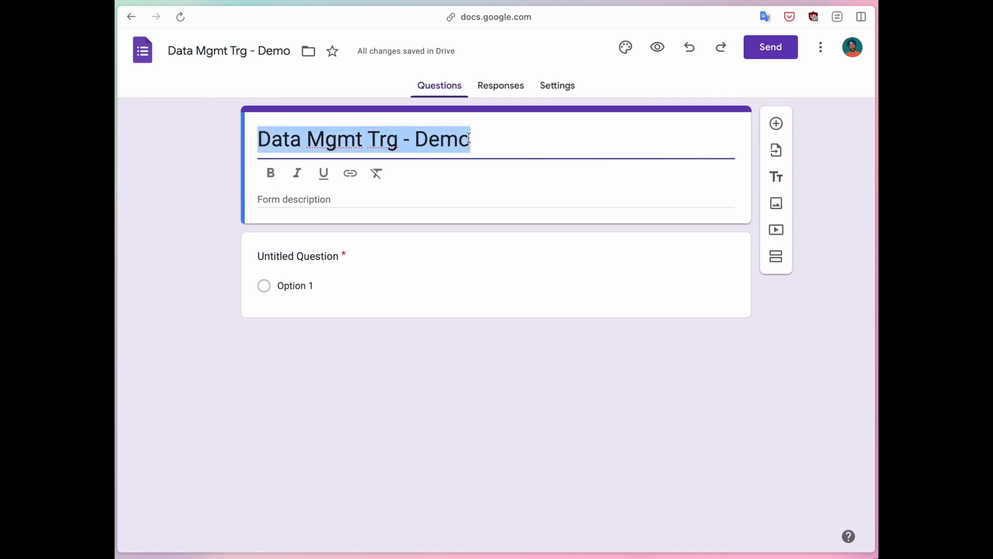
click(215, 126)
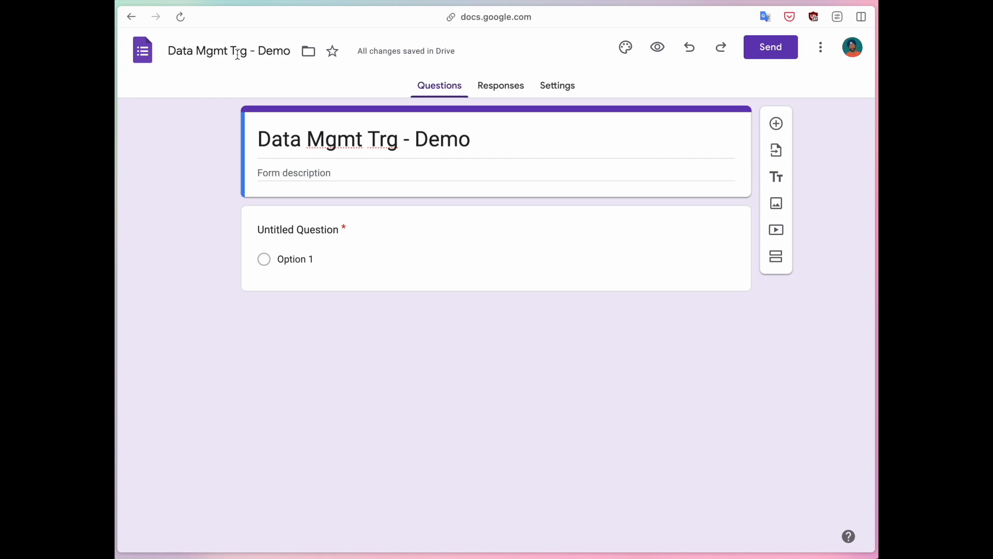
drag(176, 51, 283, 51)
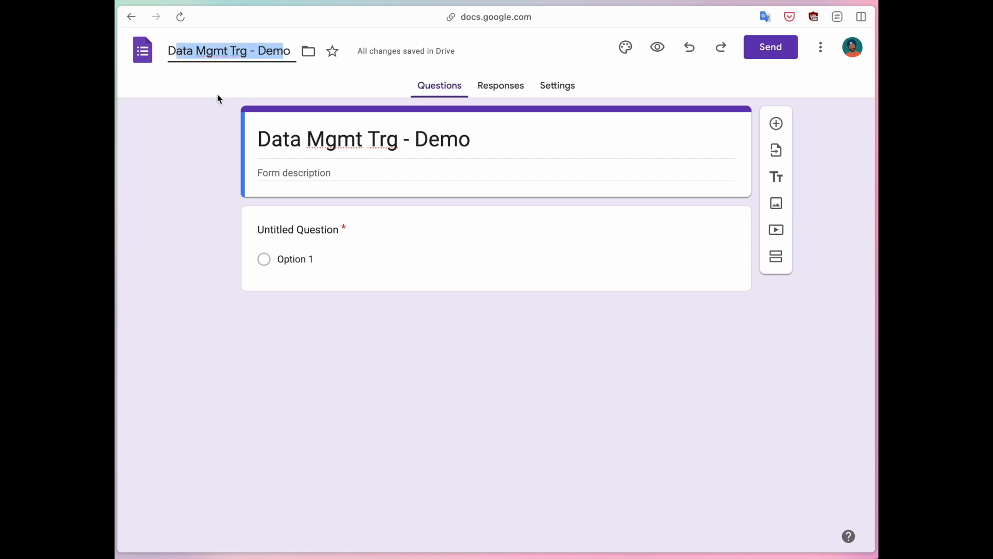
click(199, 138)
drag(168, 51, 289, 52)
click(289, 52)
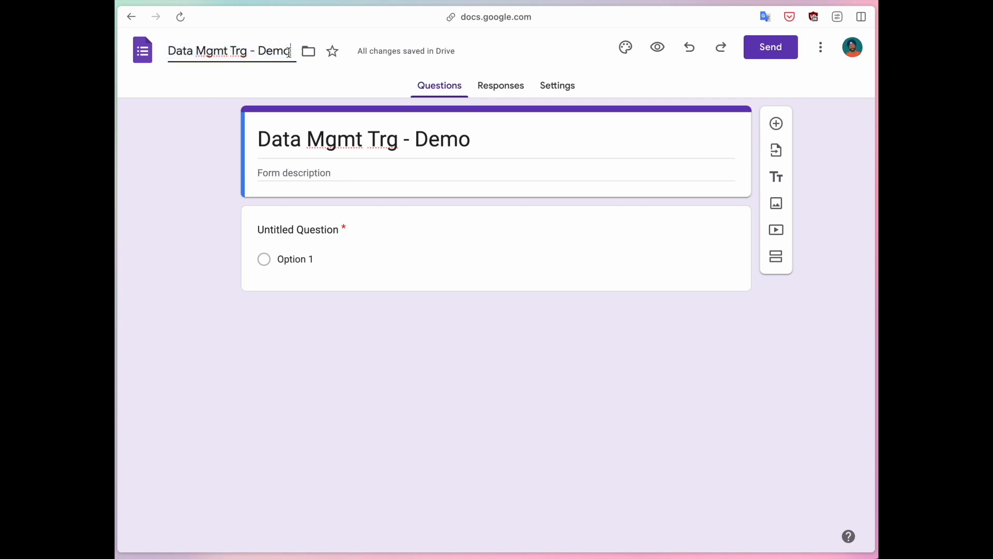
click(202, 149)
drag(258, 140, 508, 137)
click(500, 141)
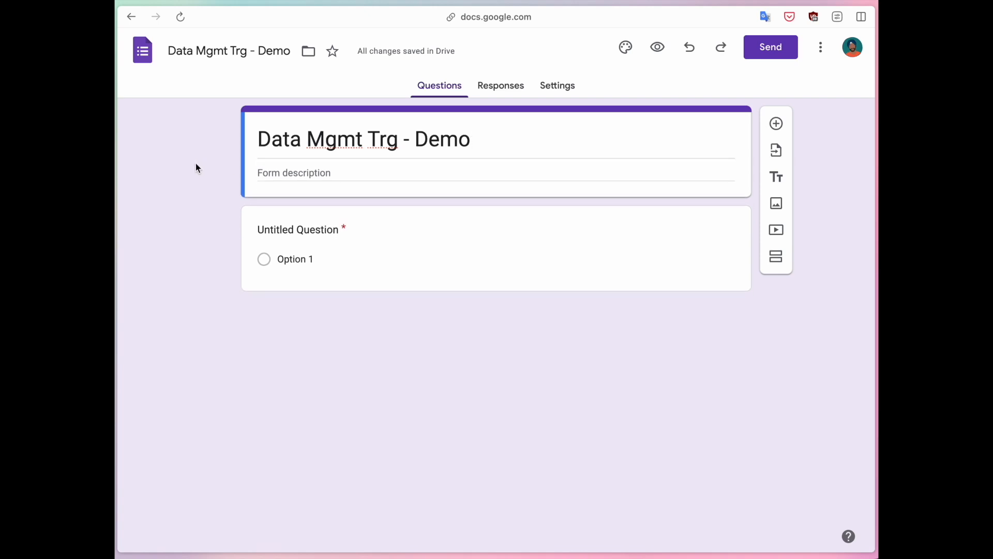
- Replace the header title with 'MIS Staff - Personal Detail Form'
drag(259, 139, 495, 141)
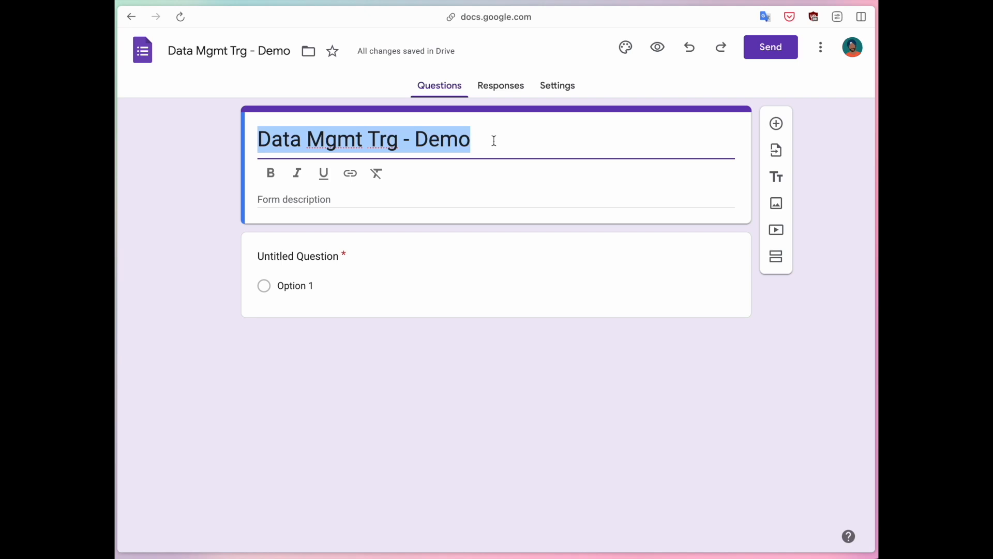
text(MIS )
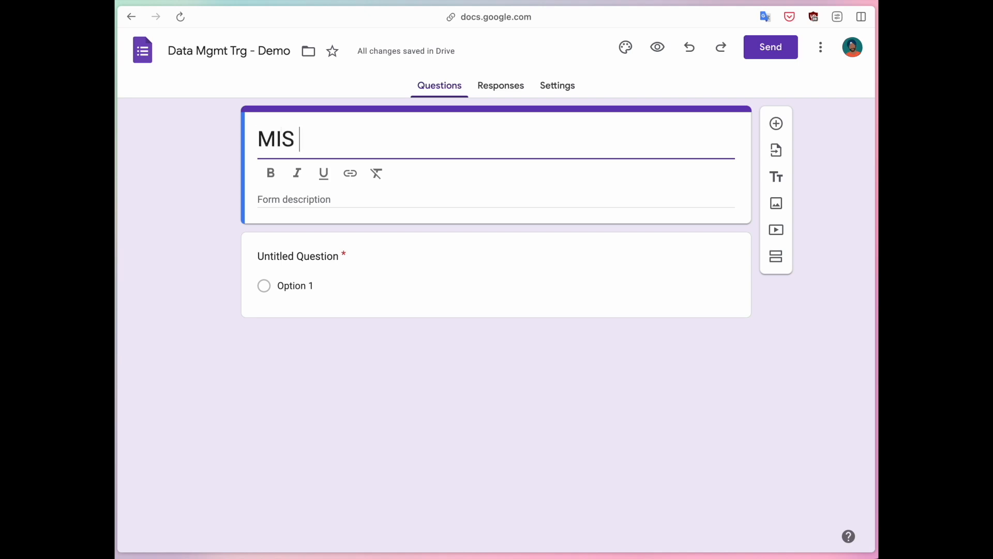
text(Staff)
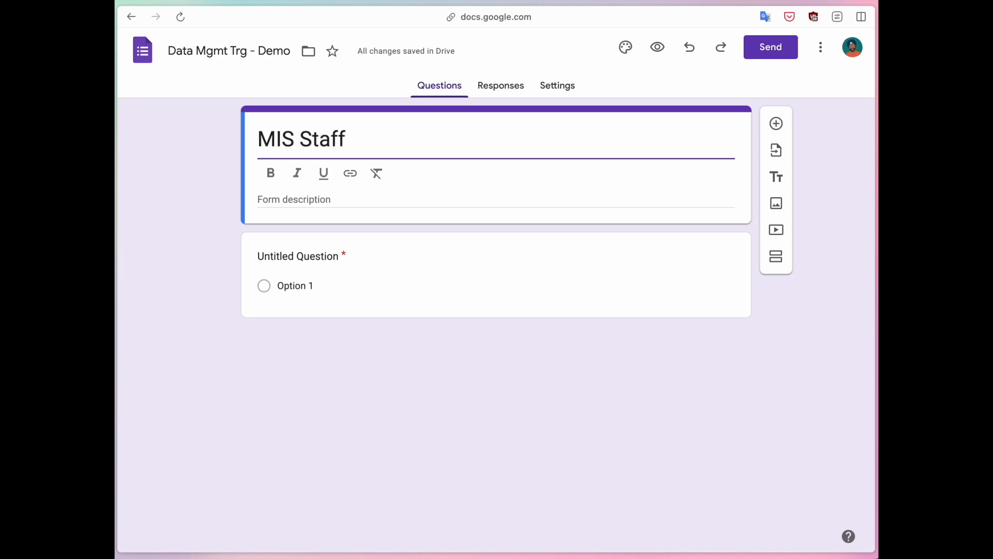
text( - Personal Detail Collection)
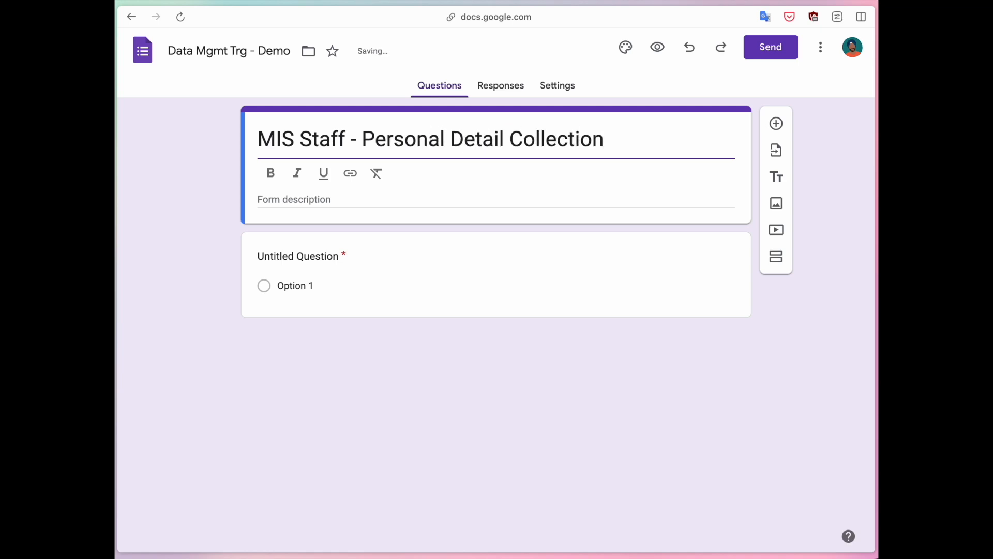
key(alt+BackSpace)
text(Form)
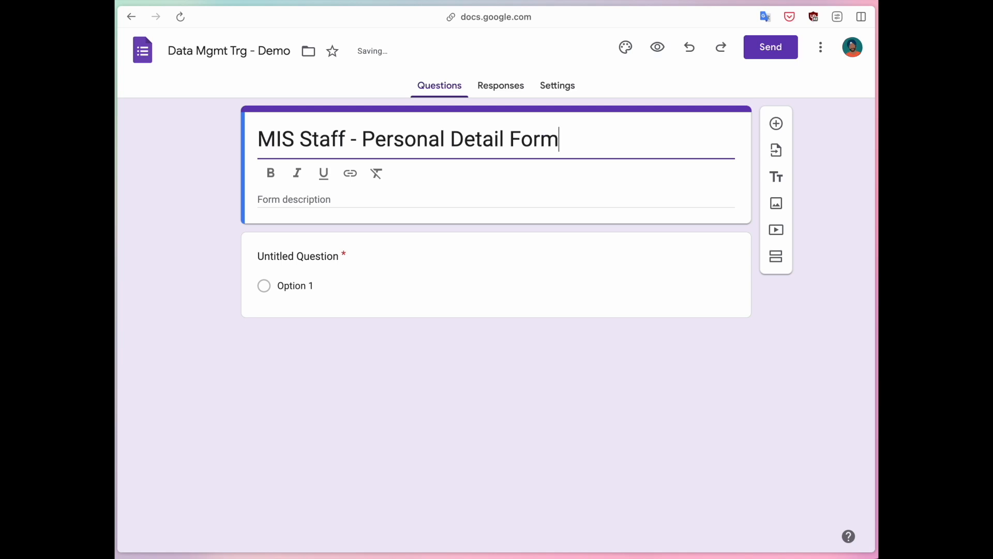
click(216, 174)
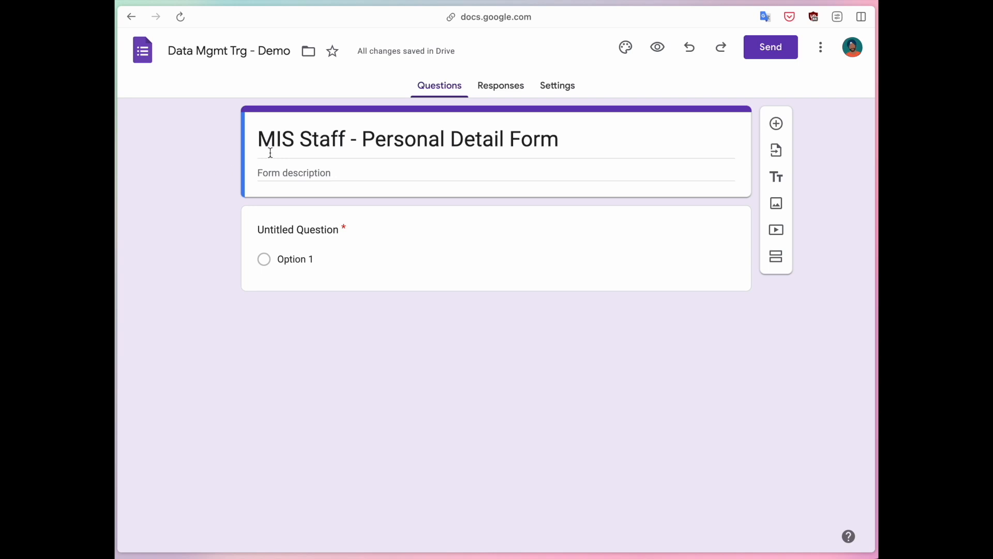
- Write three numbered description lines: what the form is about, why data is collected, who collects it
drag(260, 140, 577, 141)
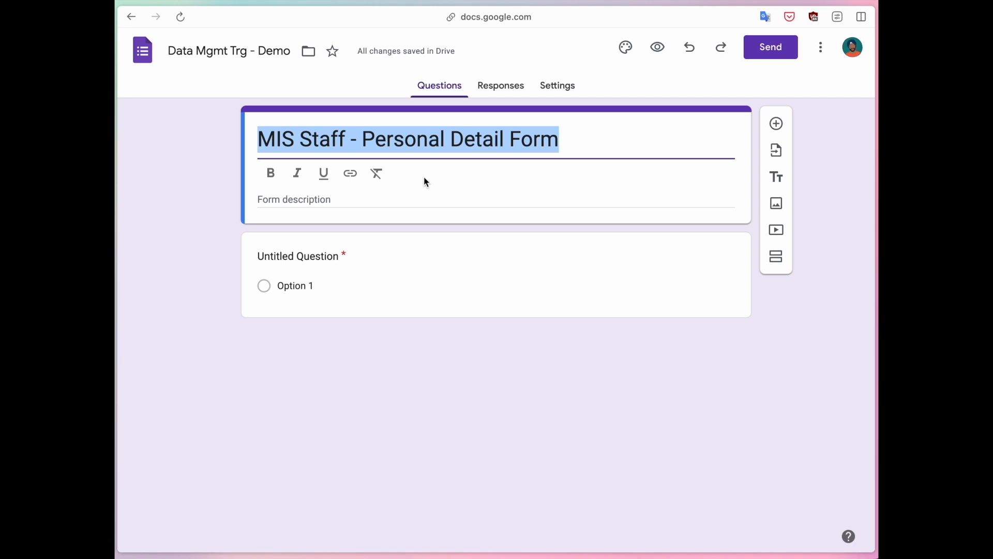
click(330, 201)
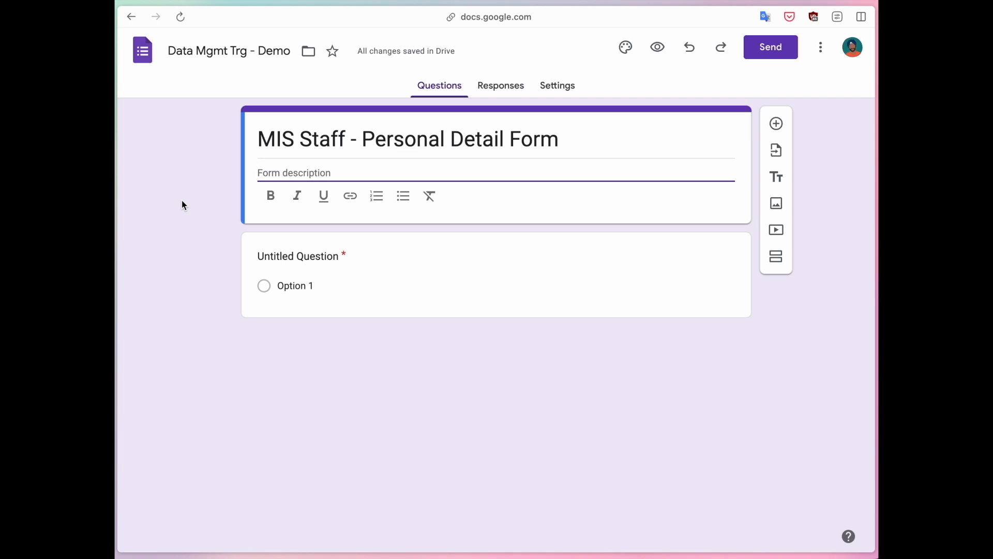
text(Wh)
key(BackSpace)
key(BackSpace)
text(1)
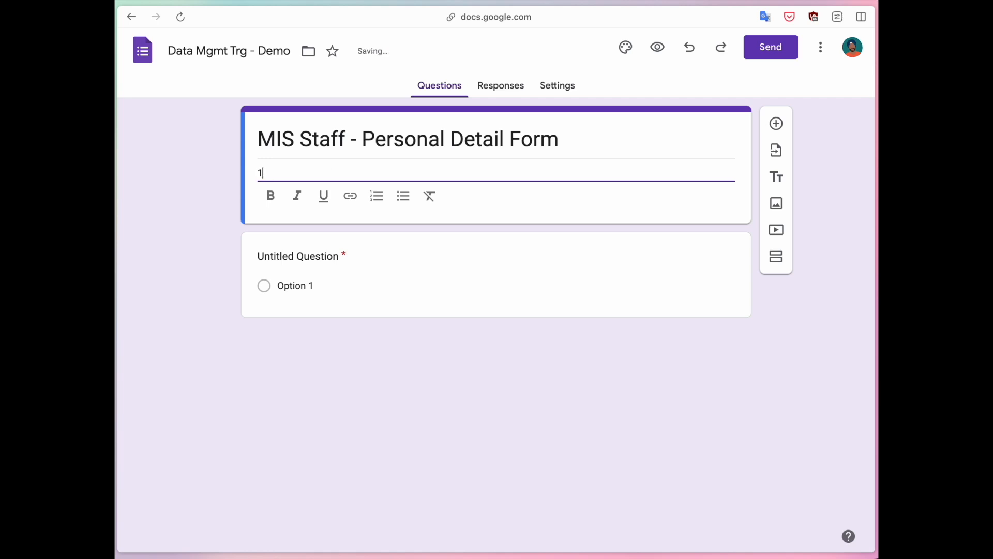
text(. What is this form about?)
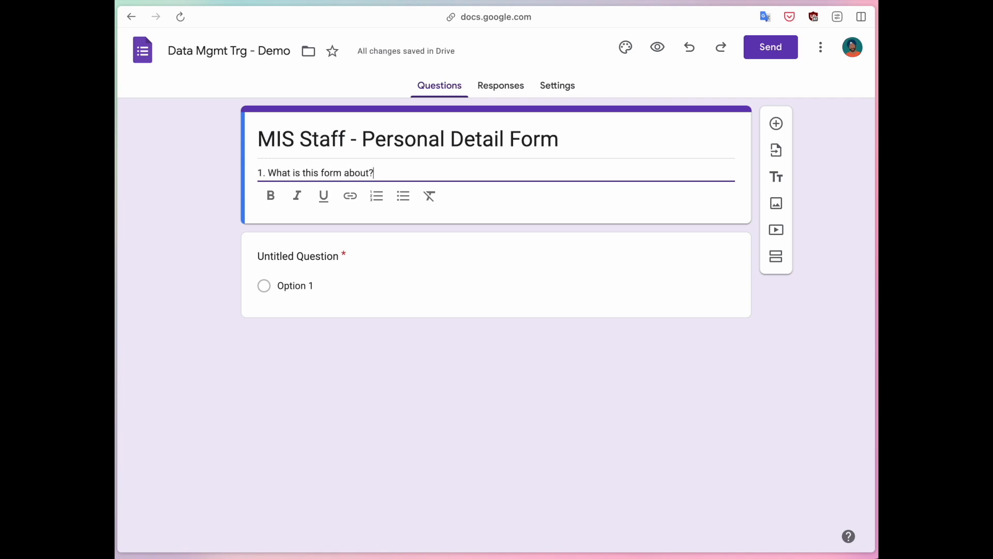
key(Return)
text(2. Why is thi)
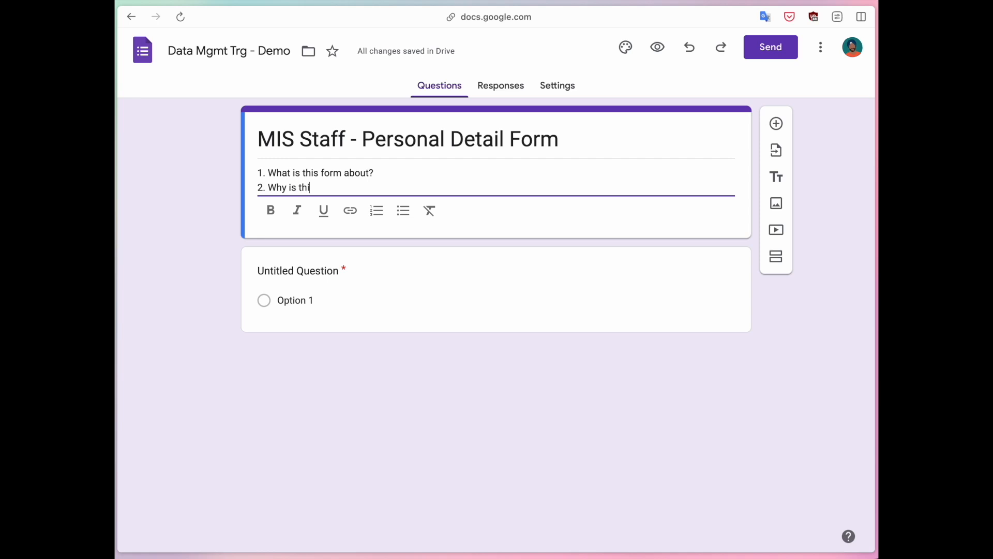
text(s data being collected?)
key(Return)
text(3. Wh)
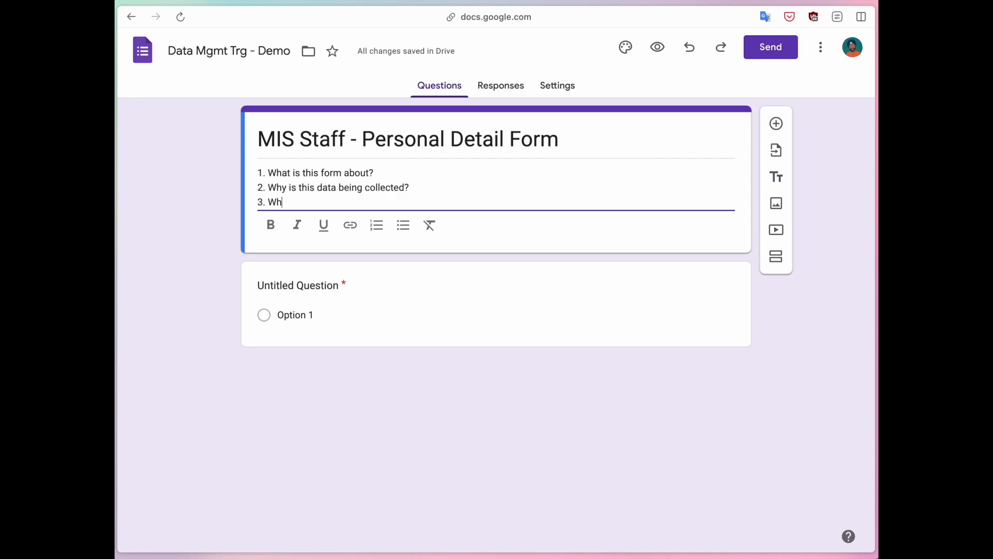
text(o is collecting this data?)
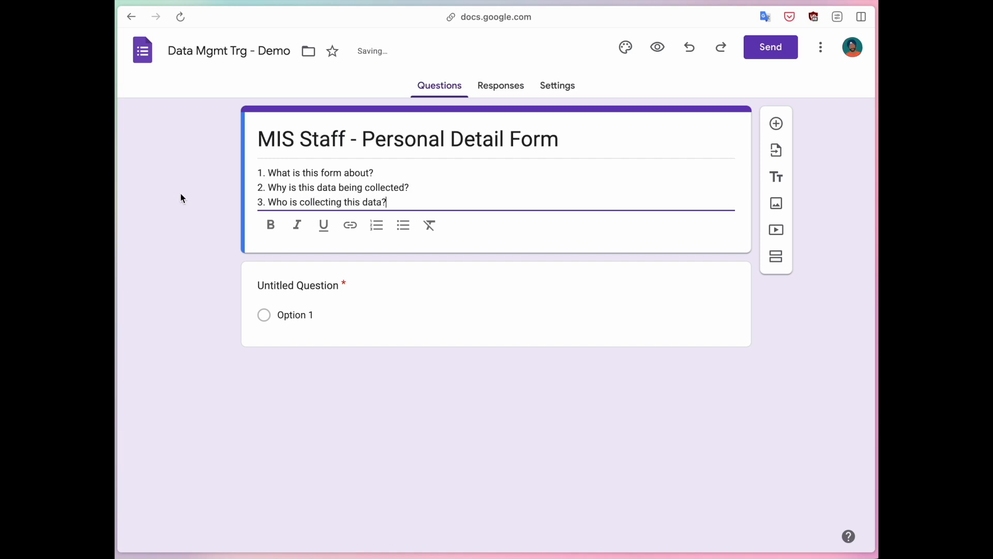
- Add blank lines below the three numbered questions in the description
drag(389, 202, 253, 173)
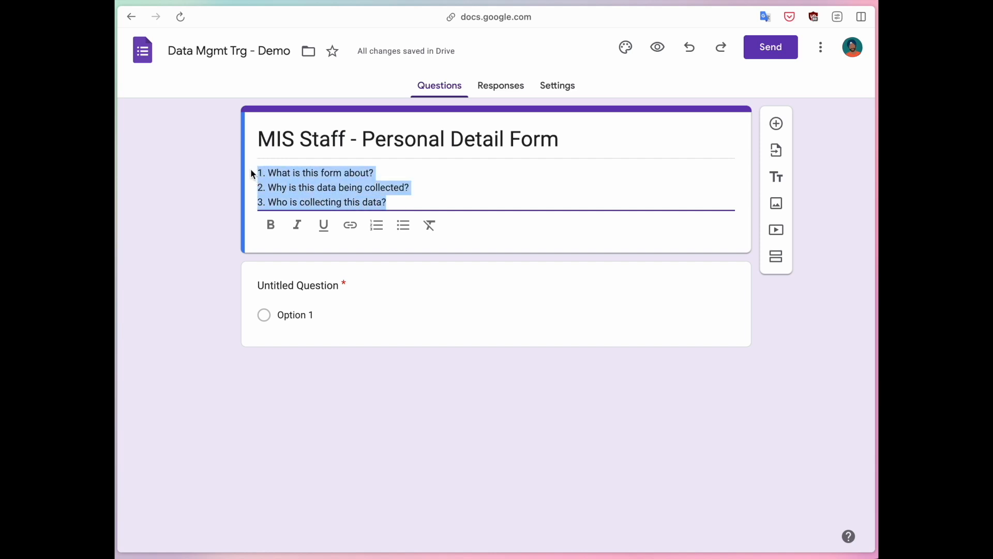
click(446, 200)
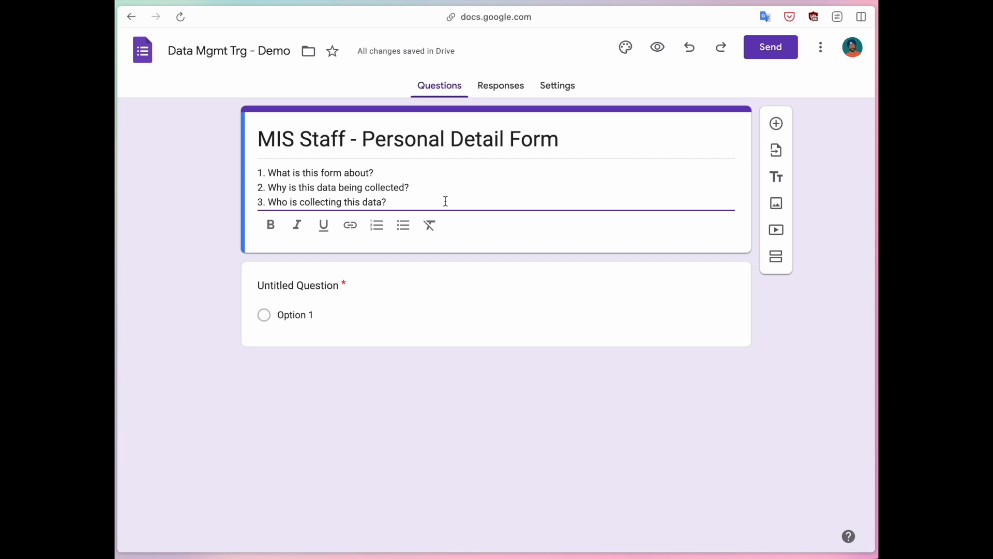
drag(402, 201, 257, 180)
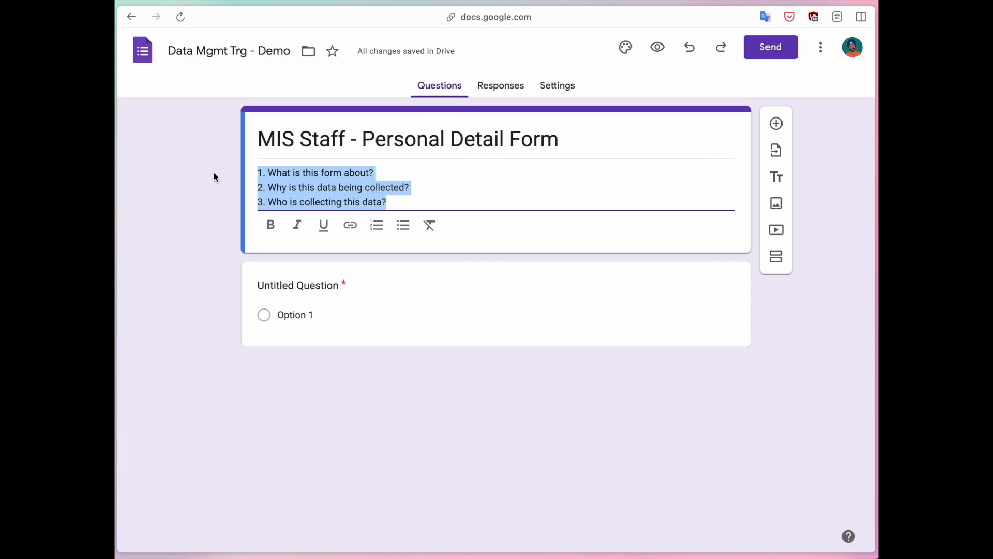
key(Right)
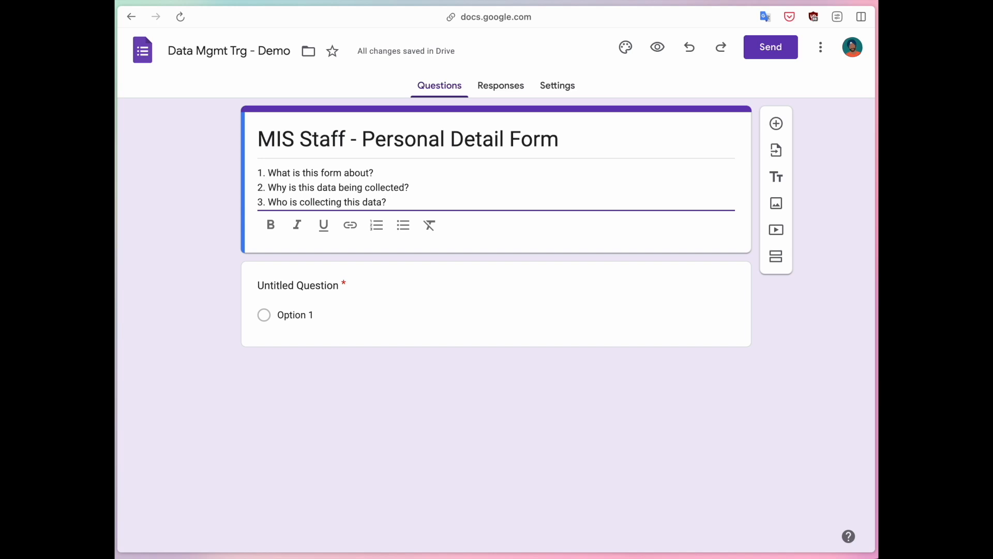
key(Return)
key(Return)
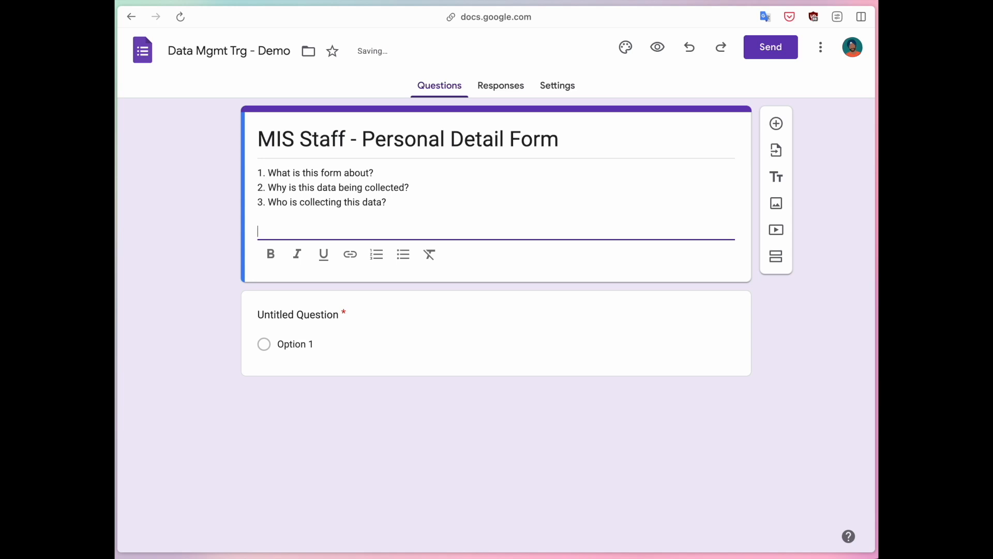
- Add a sentence about collecting personal details of all MIS Staff, correcting it to West Bengal state
text(This form is b)
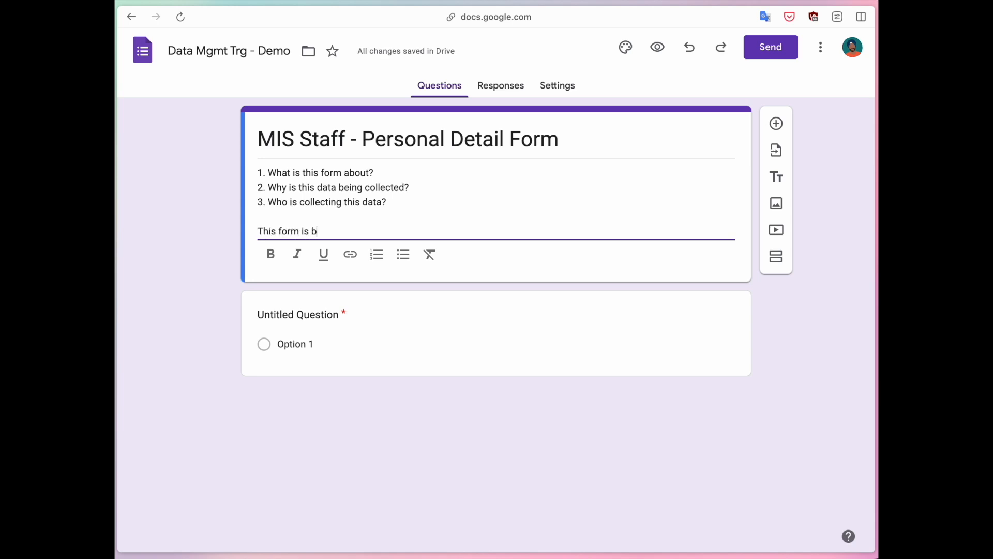
text(eing circulated to co)
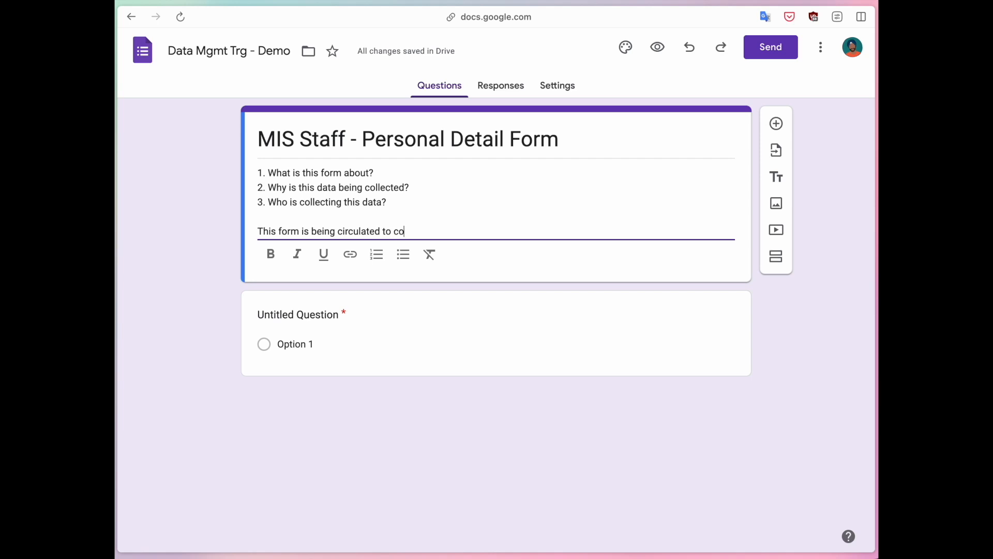
text(llect the personal details of all MIS S)
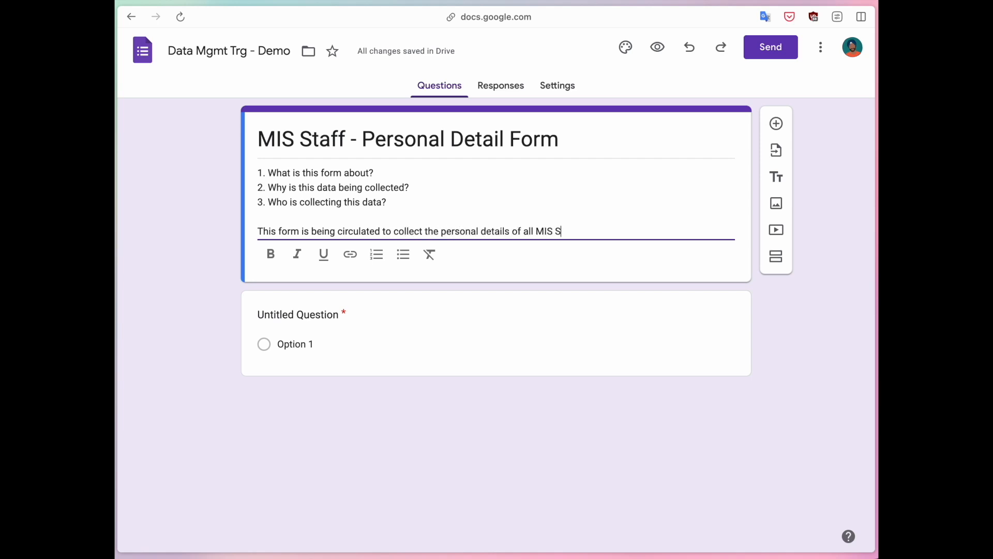
text(taff in Sou)
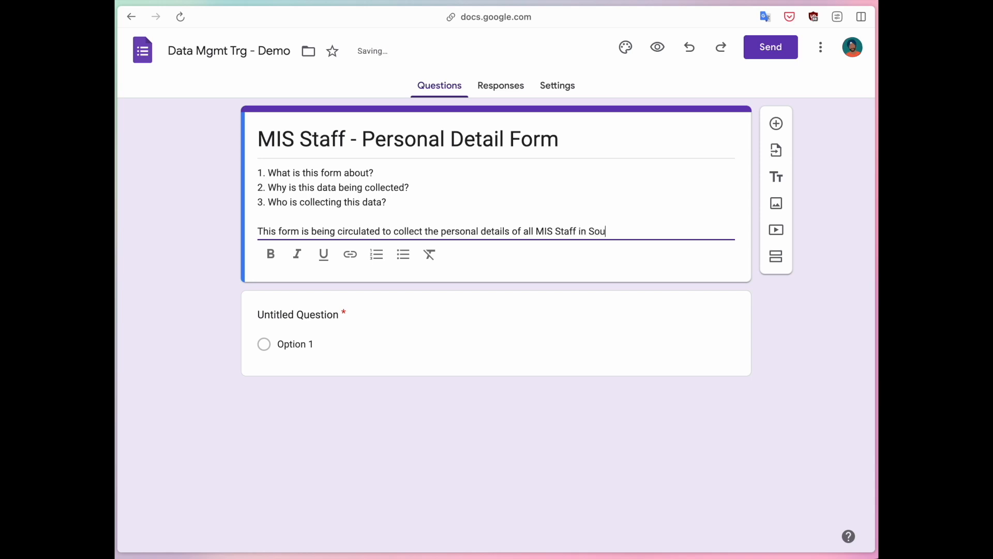
text(th Bengal region.)
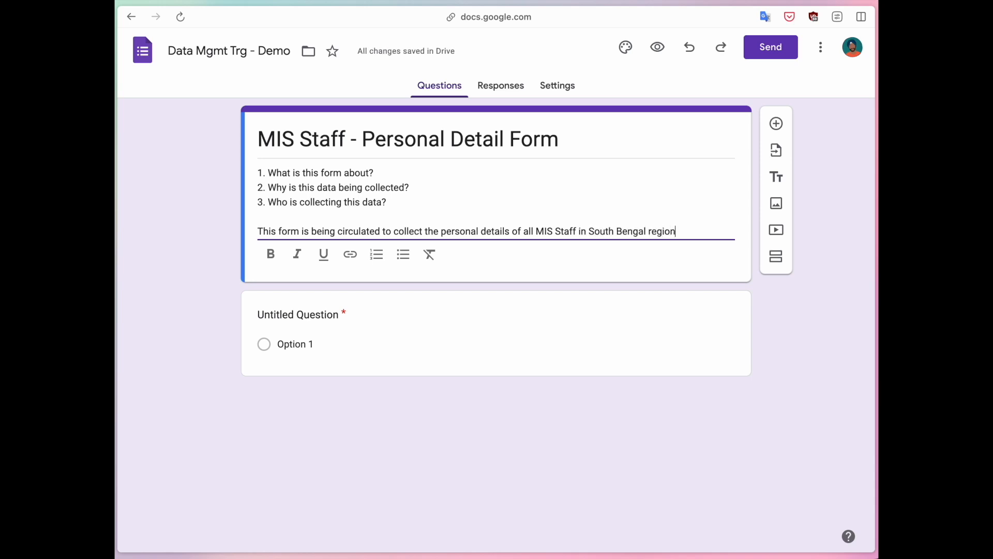
key(Left)
key(alt+Left)
key(alt+Left)
key(alt+BackSpace)
text(West)
key(super+Right)
key(alt+BackSpace)
text(state.)
- Add a new paragraph: 'This information will be used to plan events.'
key(Return)
text(Kin)
key(alt+BackSpace)
text(This information w)
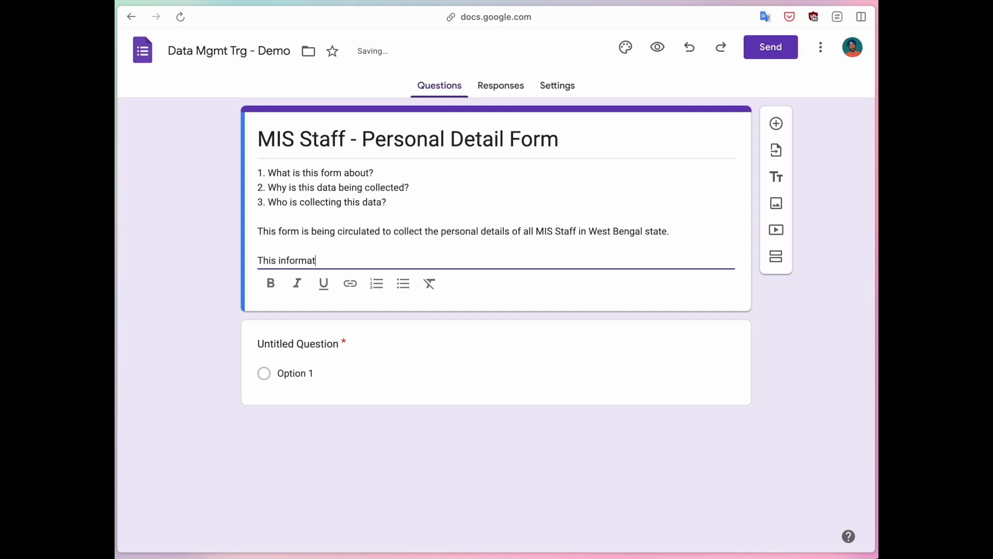
key(BackSpace)
key(BackSpace)
key(BackSpace)
key(BackSpace)
text(on will )
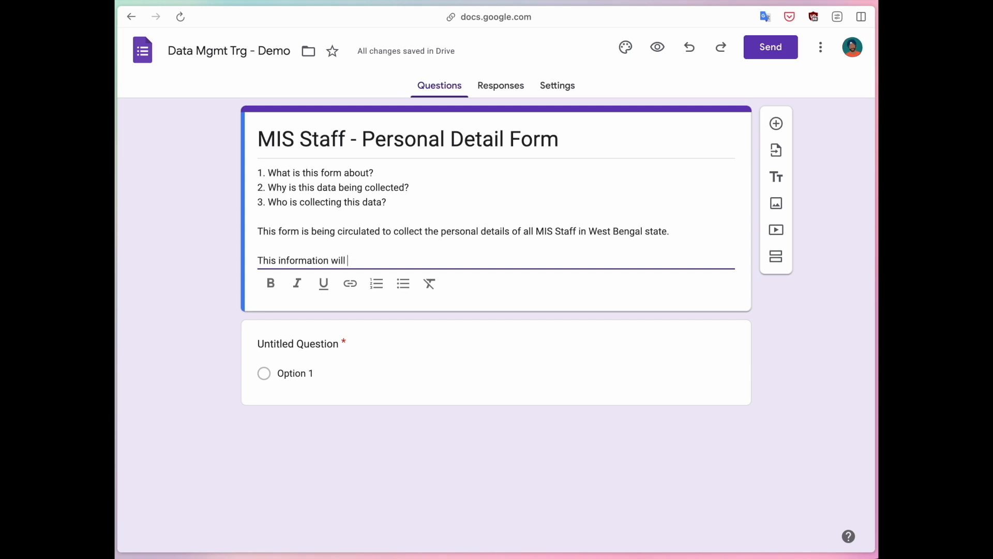
text(be used to pla)
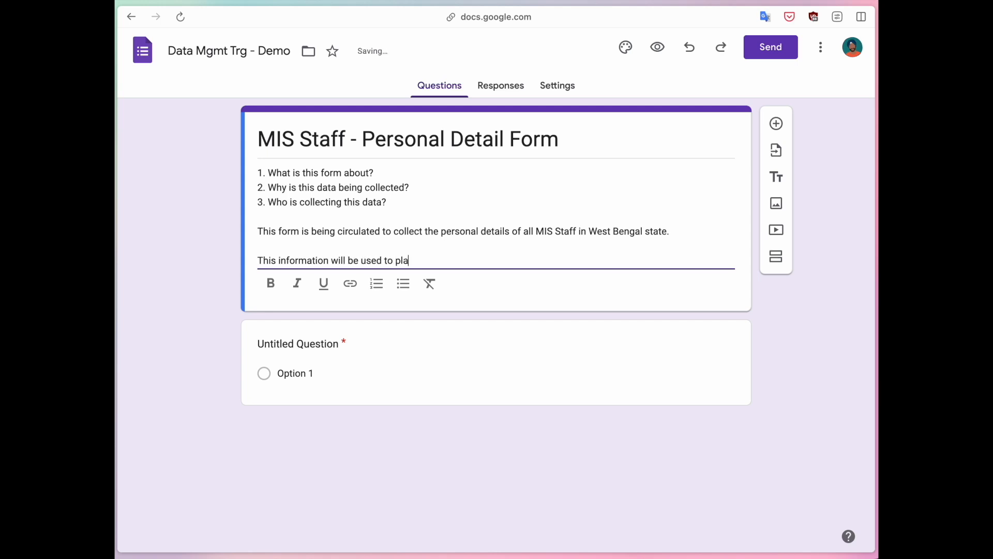
text(n events.)
- Sign the description 'Best Regards, West Bengal MIS Staff Association'
key(Return)
key(Return)
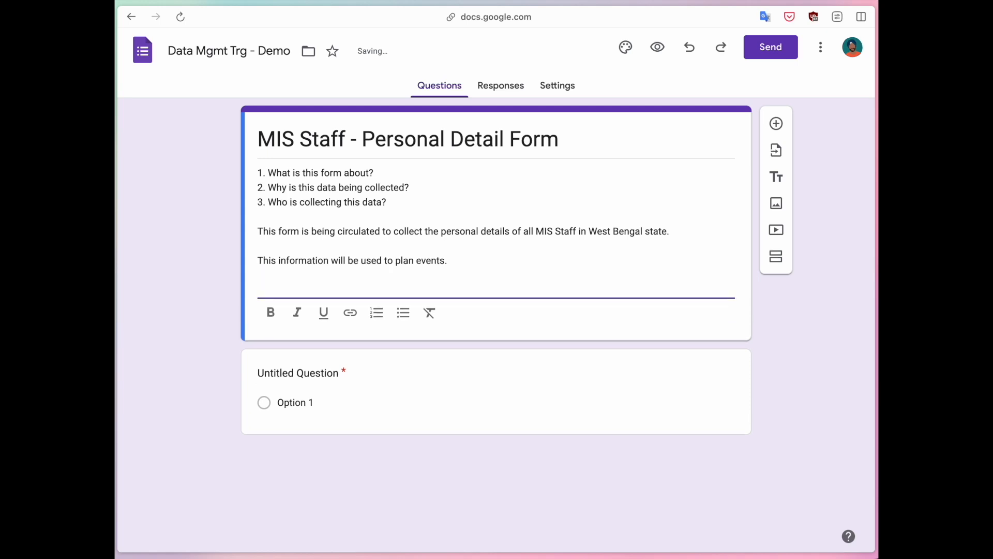
text(Best Regards,)
key(Return)
text(MIS Staff Association)
key(super+Left)
text(West Bengal)
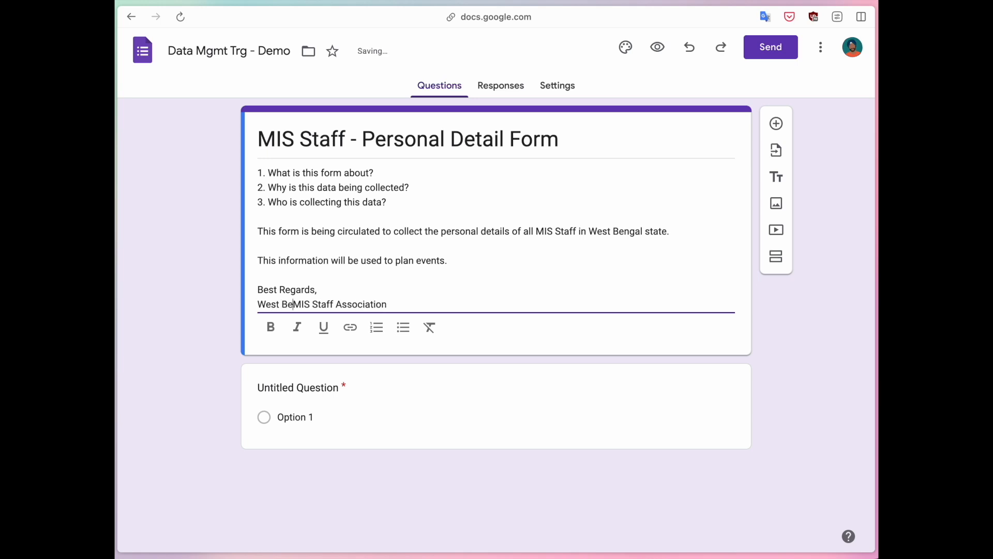
click(161, 275)
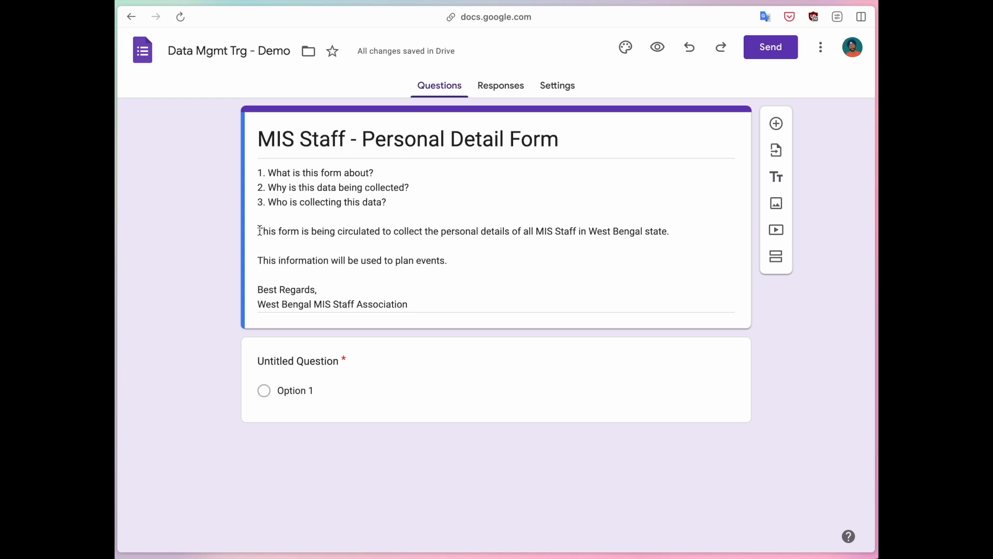
click(408, 207)
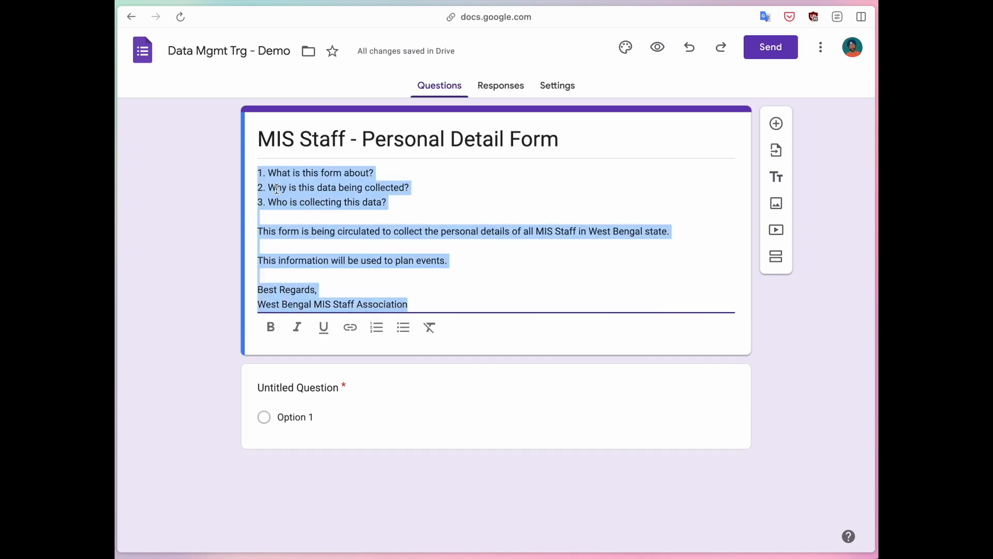
triple_click(397, 207)
drag(398, 206, 258, 173)
key(super+c)
key(BackSpace)
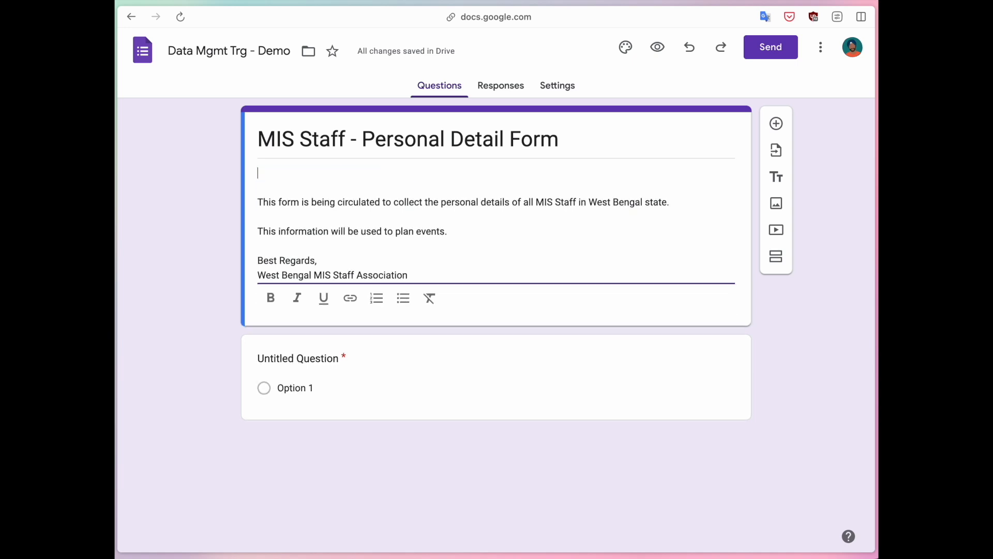
key(Delete)
key(Delete)
click(179, 210)
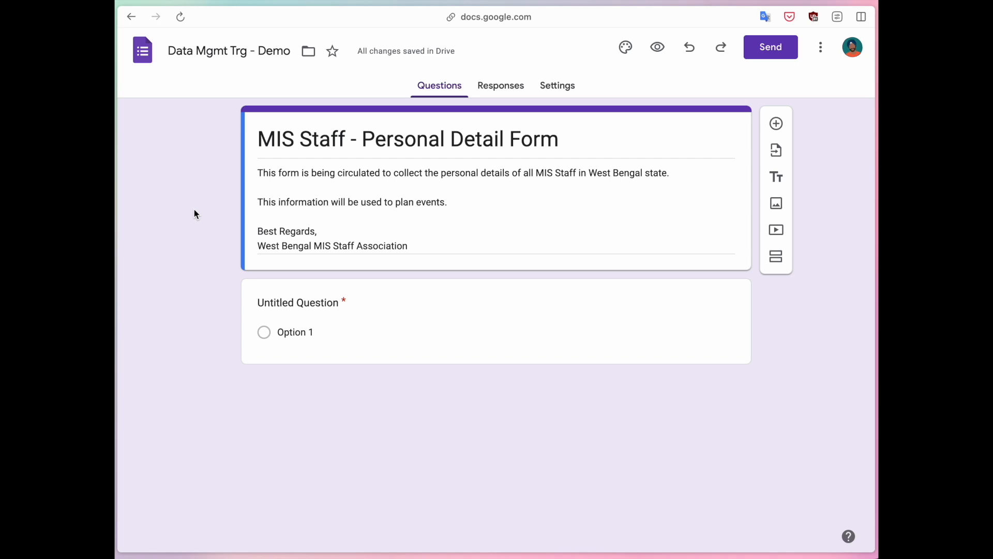
click(285, 186)
key(Up)
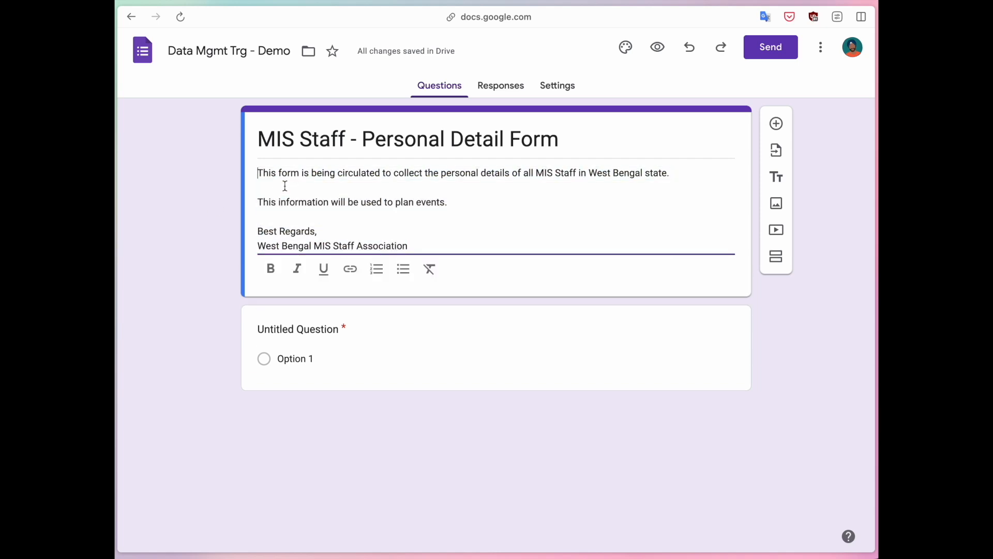
key(Return)
key(Up)
key(super+v)
key(Return)
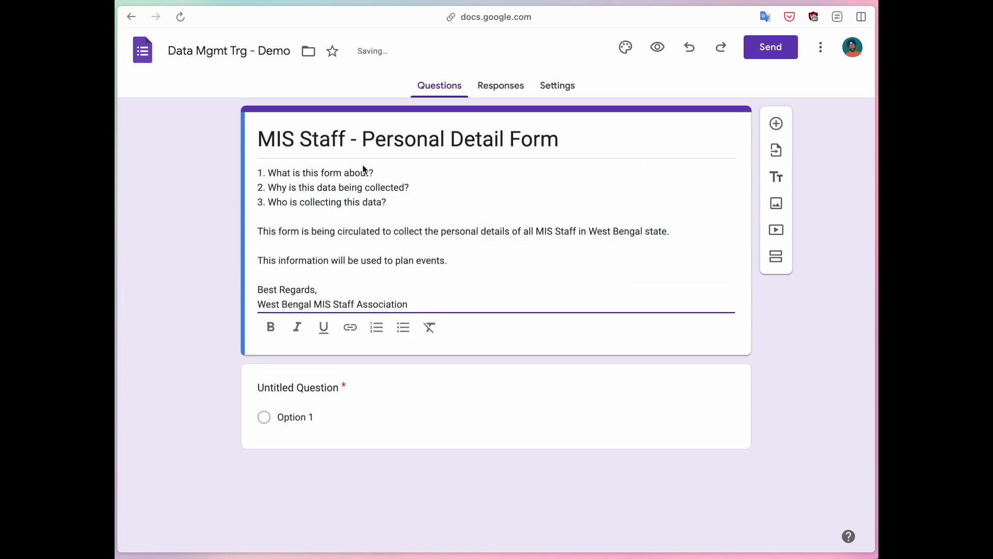
click(172, 194)
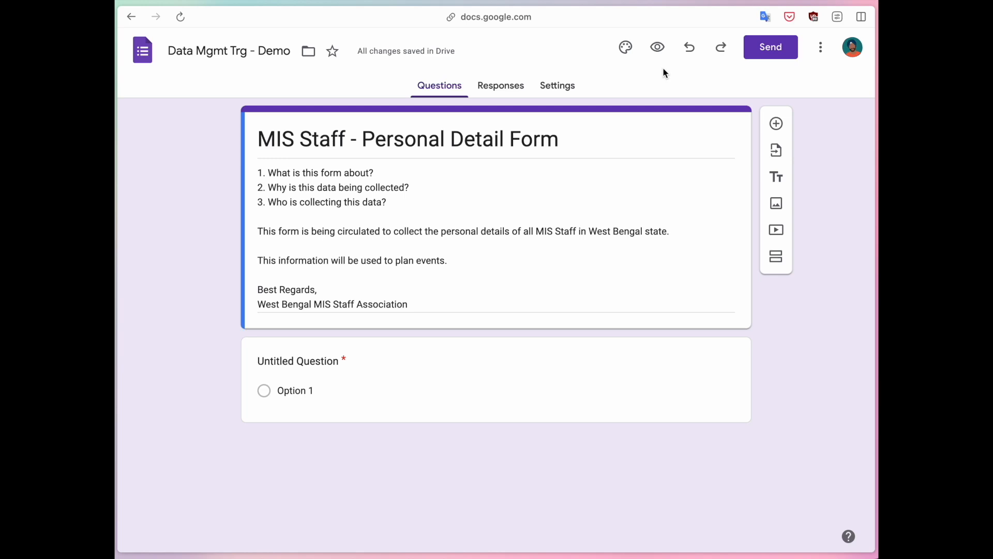
- Set the header font to Palatino at size 20 in the Theme panel
click(626, 49)
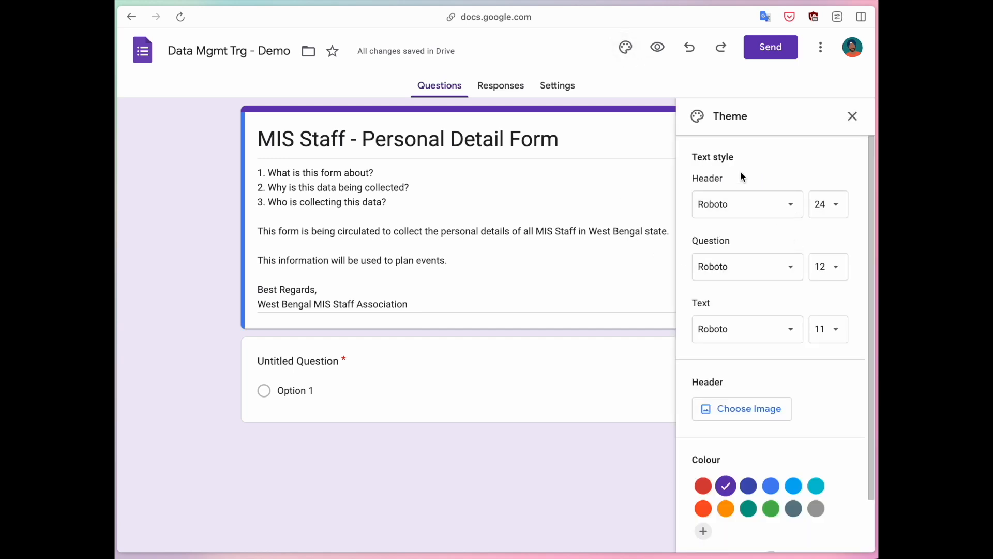
scroll(837, 377, down, 1)
scroll(837, 371, down, 1)
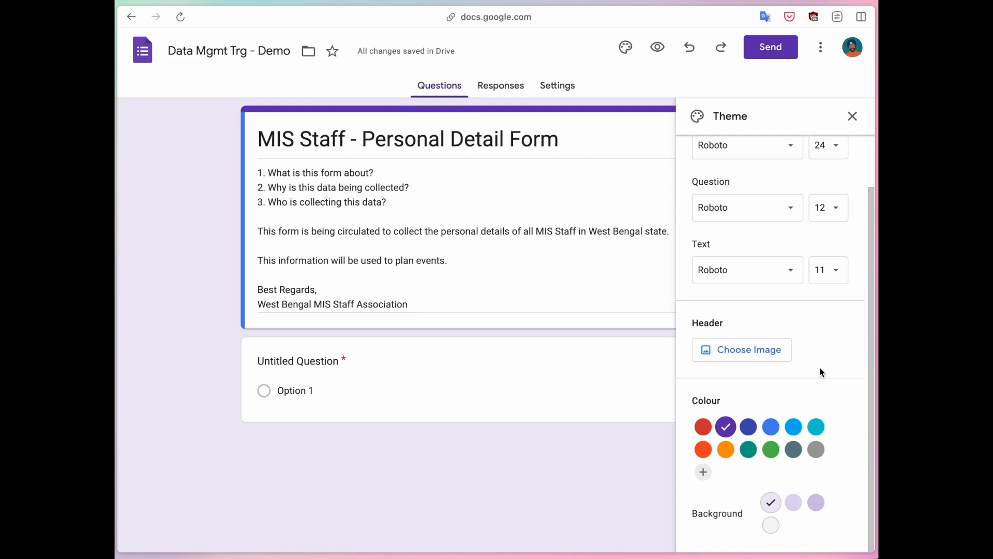
scroll(822, 372, up, 2)
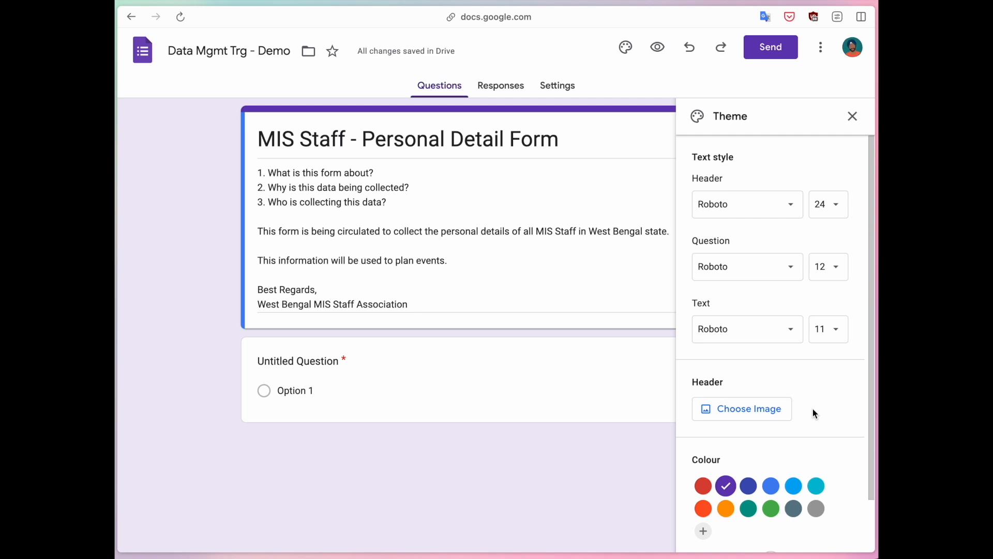
click(753, 207)
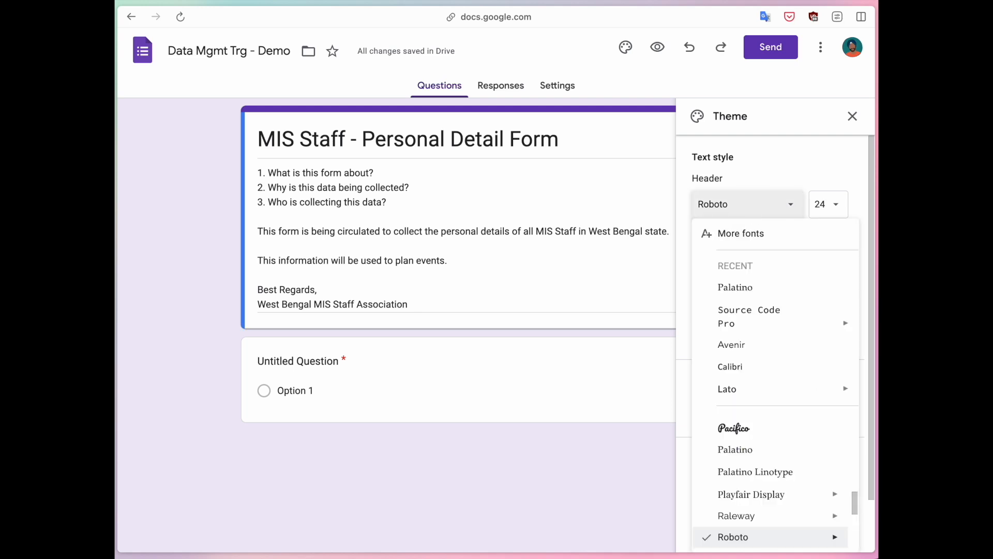
click(749, 286)
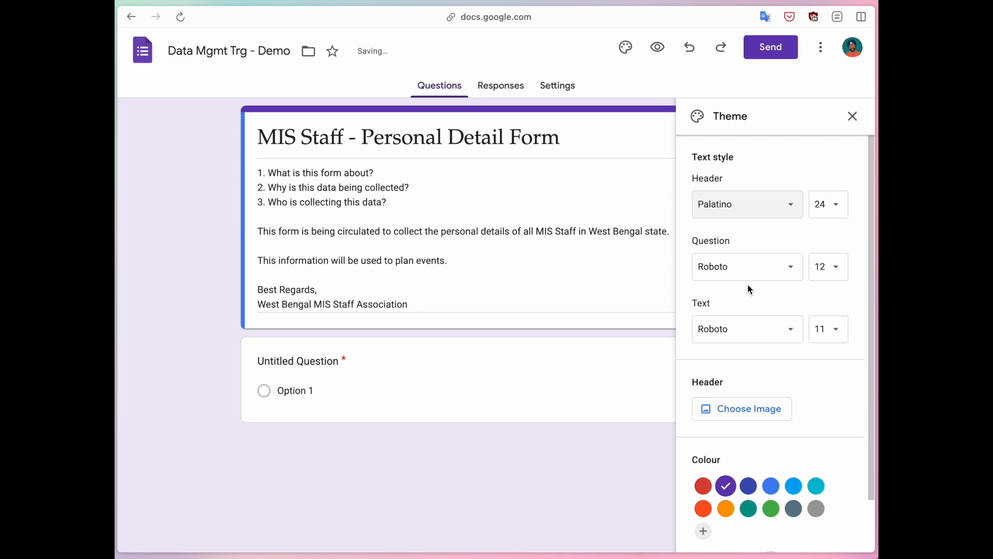
click(832, 205)
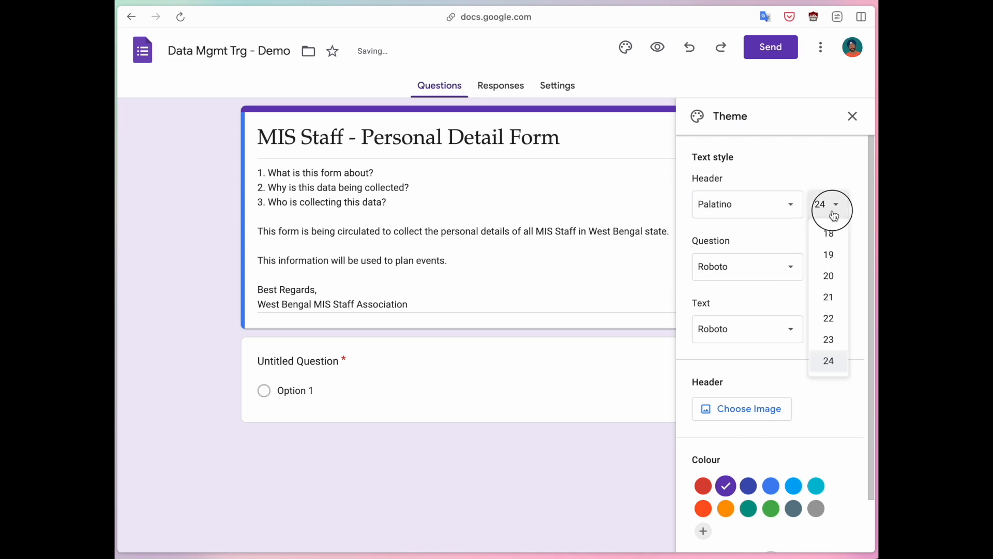
click(832, 278)
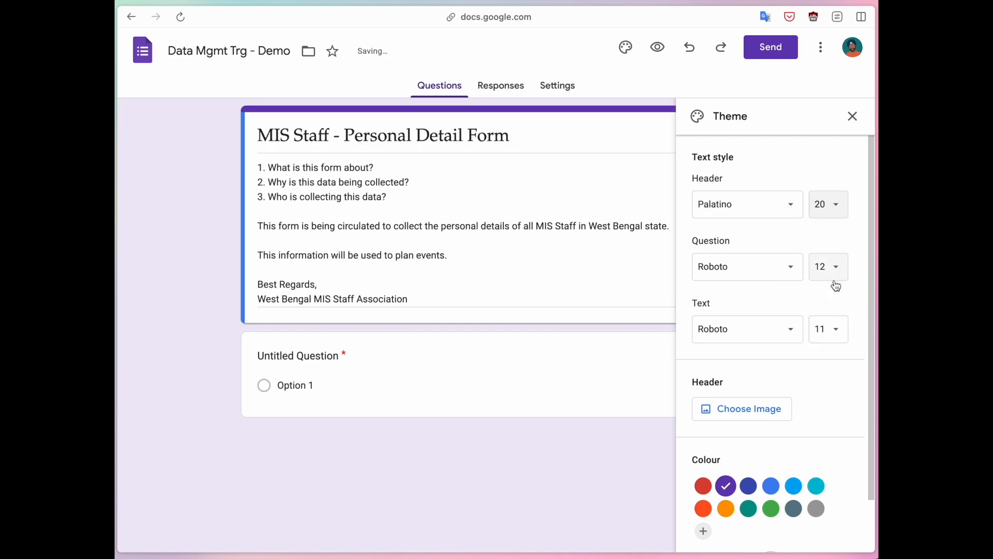
- Set questions to Palatino size 14 and body text to size 12, then open the header image picker
click(737, 274)
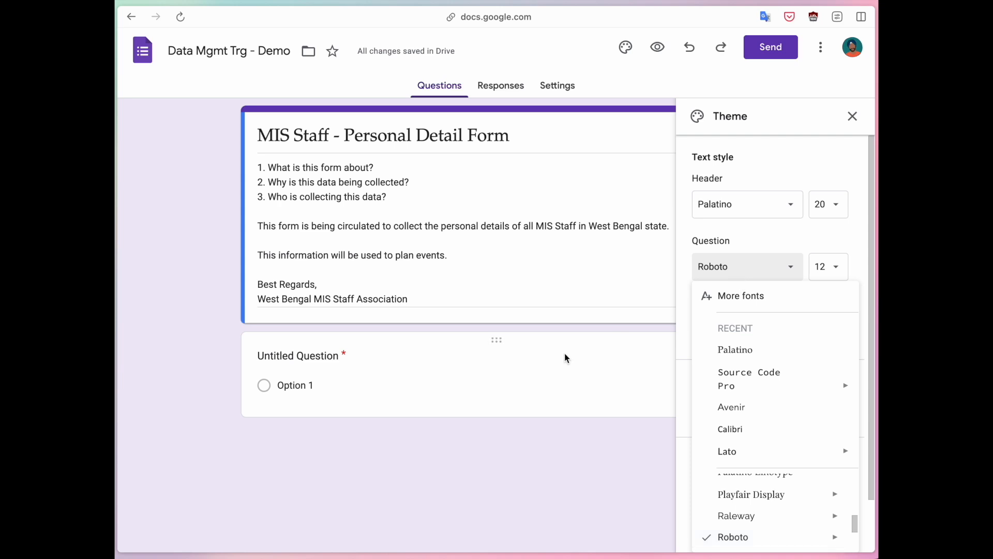
click(736, 350)
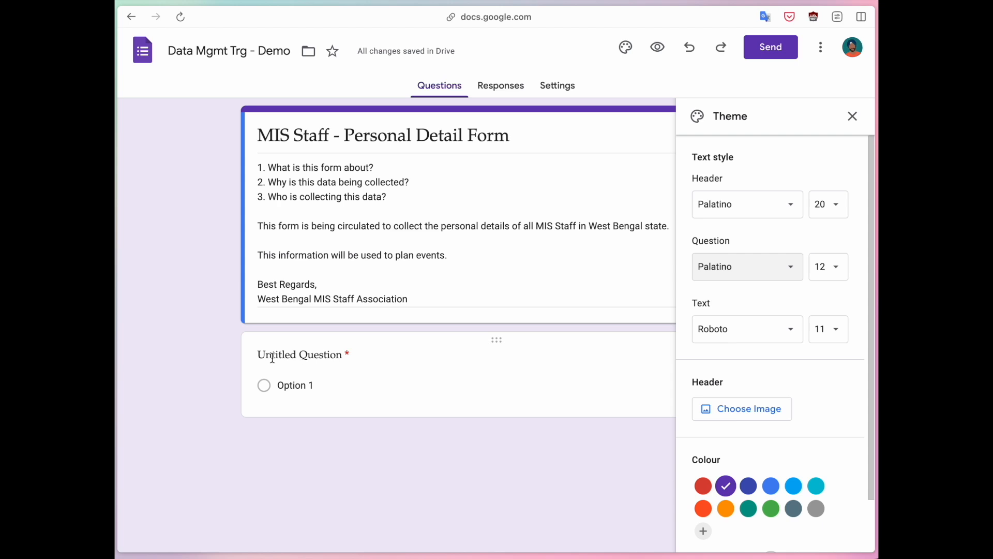
click(827, 266)
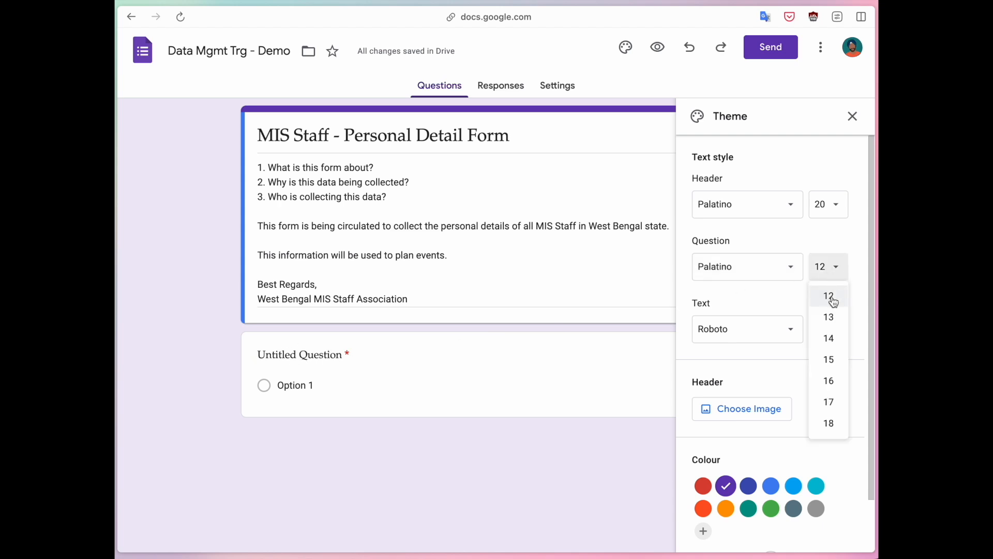
click(832, 340)
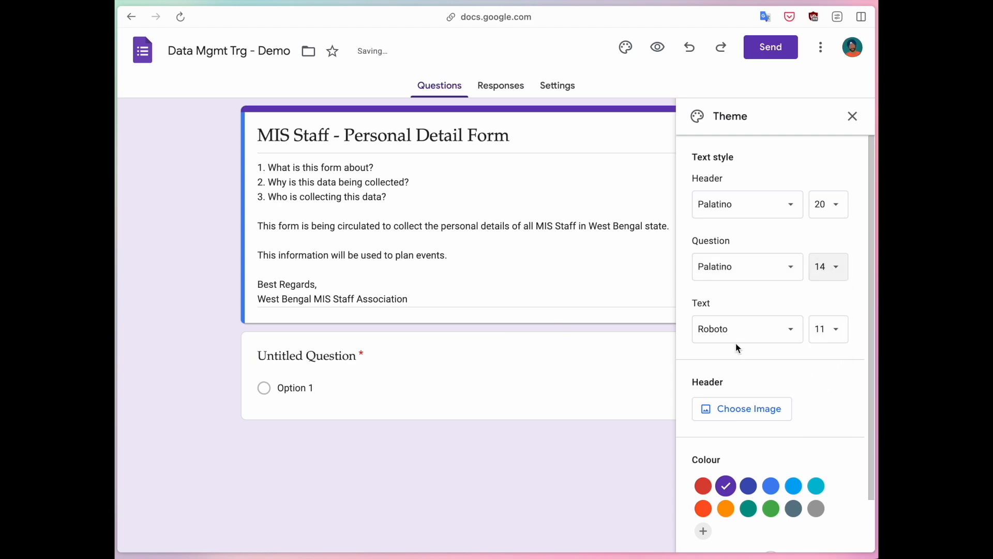
click(831, 339)
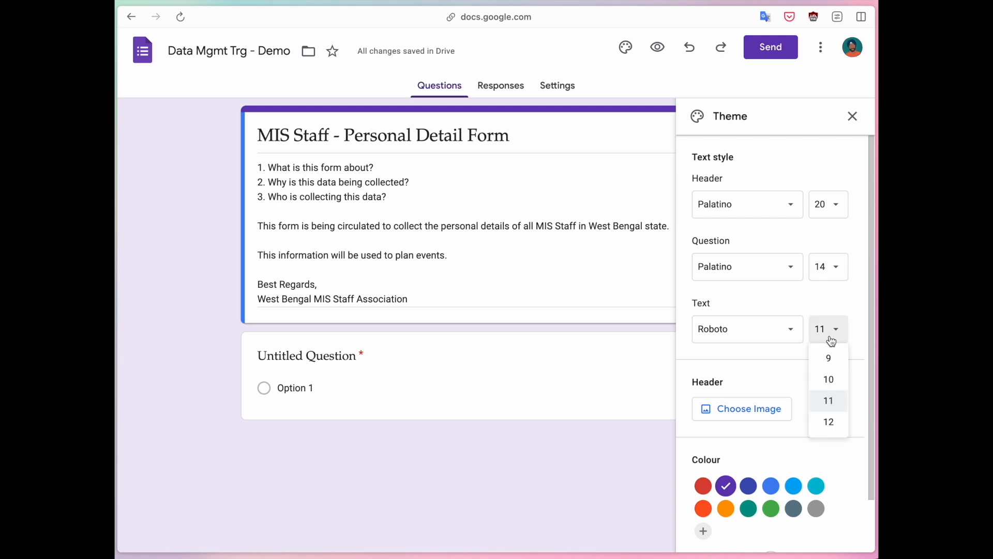
click(830, 421)
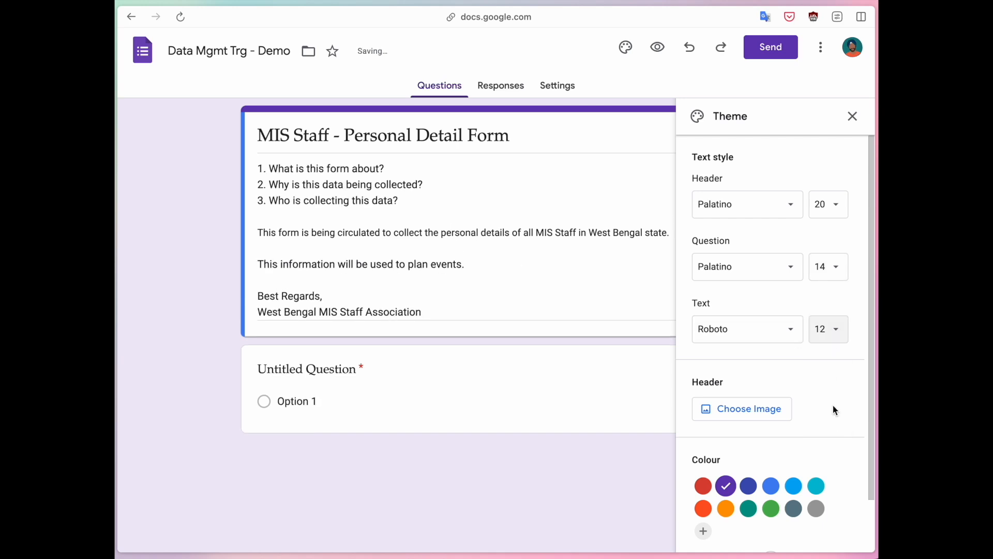
scroll(833, 406, down, 1)
click(739, 365)
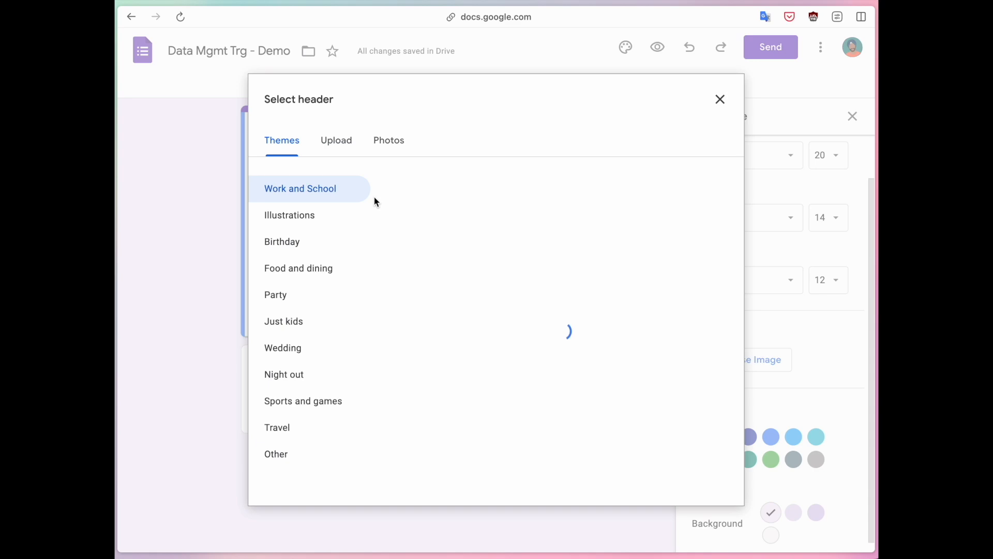
- Insert the paint brushes image from the Themes gallery as the form header
scroll(580, 327, down, 1)
scroll(580, 326, down, 7)
scroll(579, 326, up, 1)
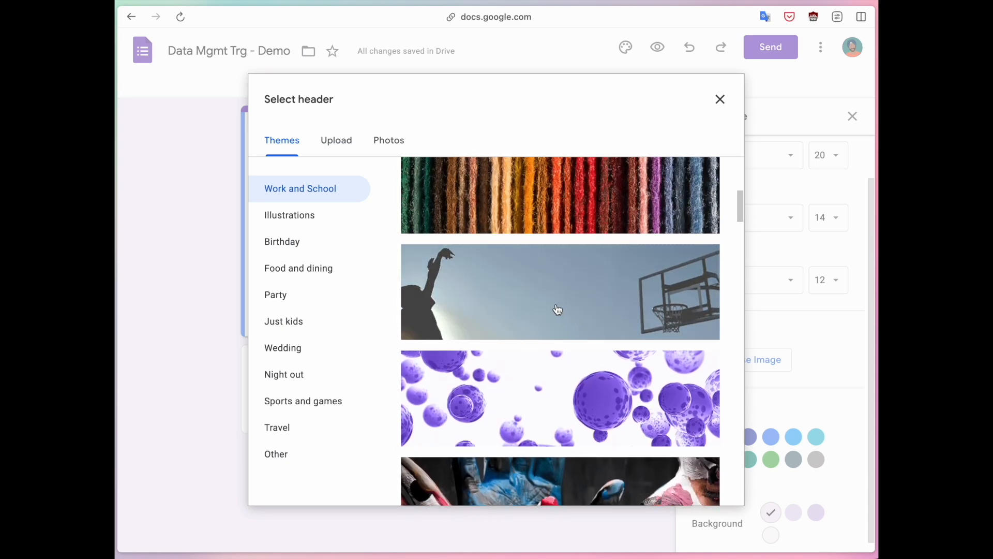
scroll(558, 309, down, 9)
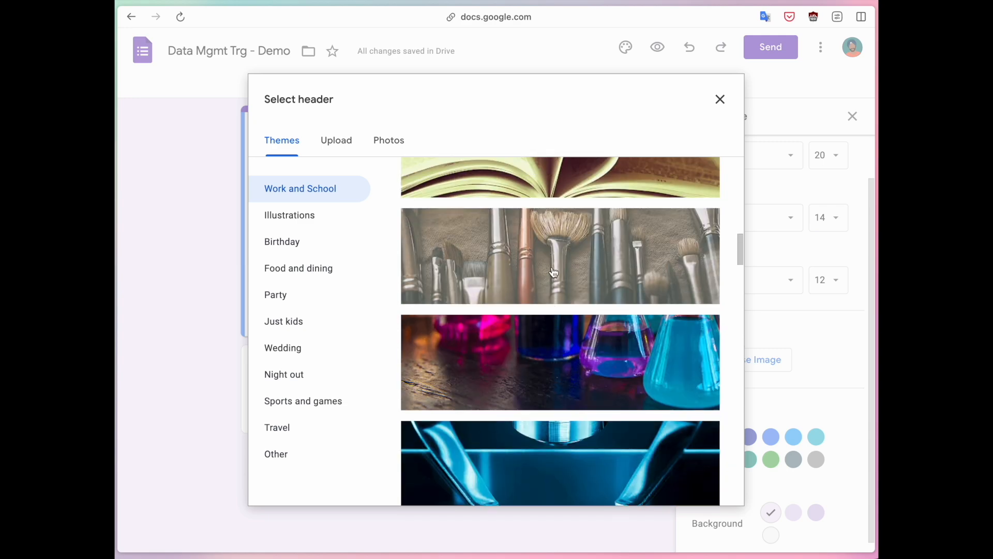
click(541, 267)
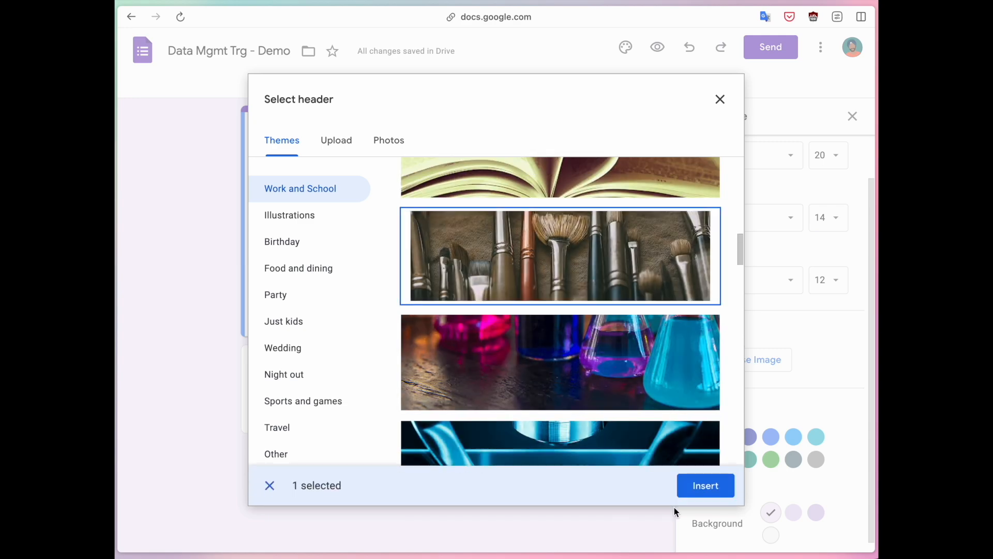
click(707, 491)
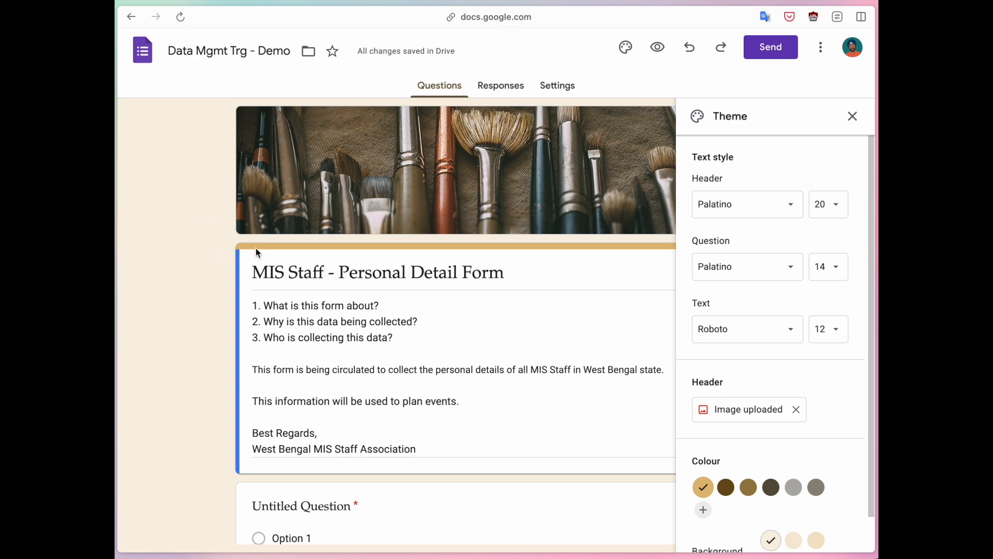
- Switch the theme colour to dark brown, close the Theme panel, and compare via undo/redo
scroll(227, 259, down, 2)
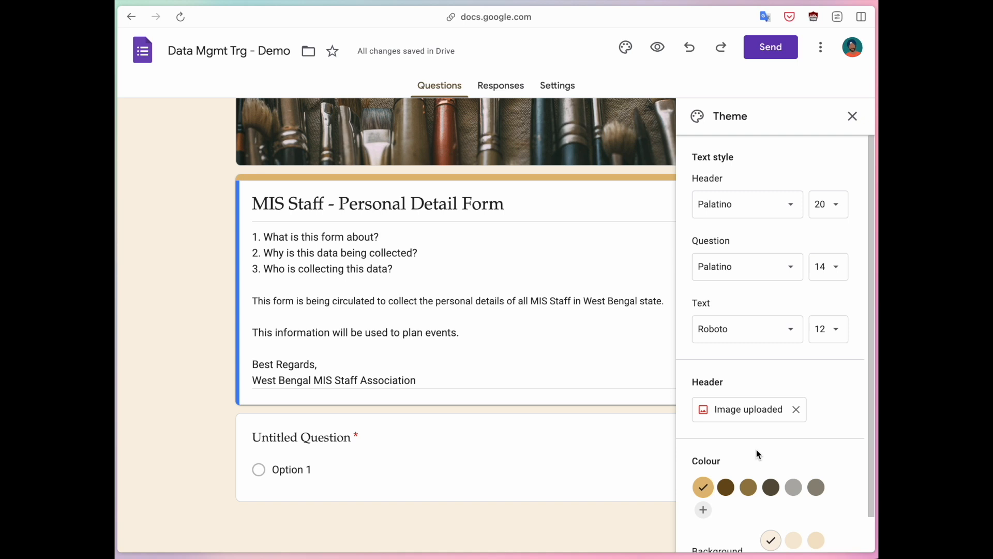
scroll(757, 450, down, 1)
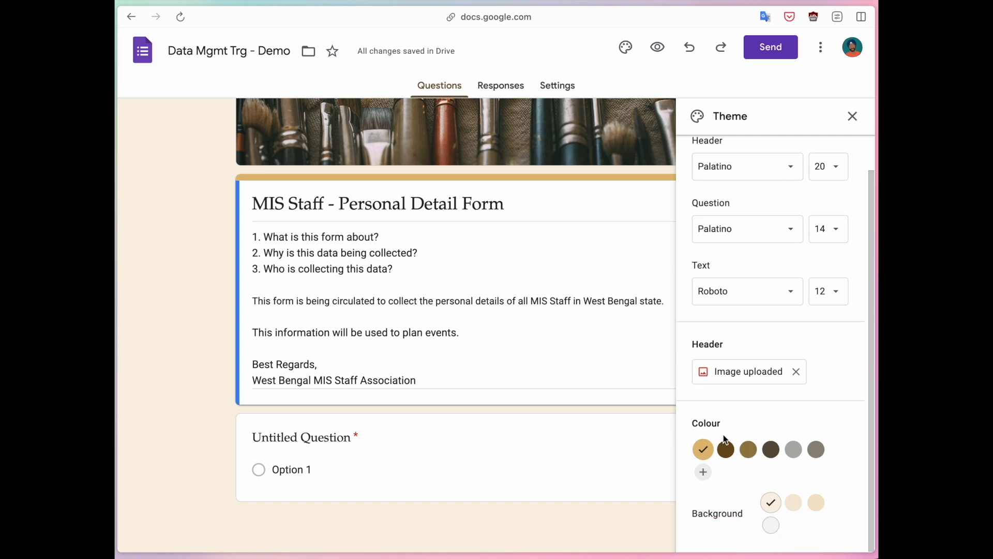
scroll(475, 258, up, 2)
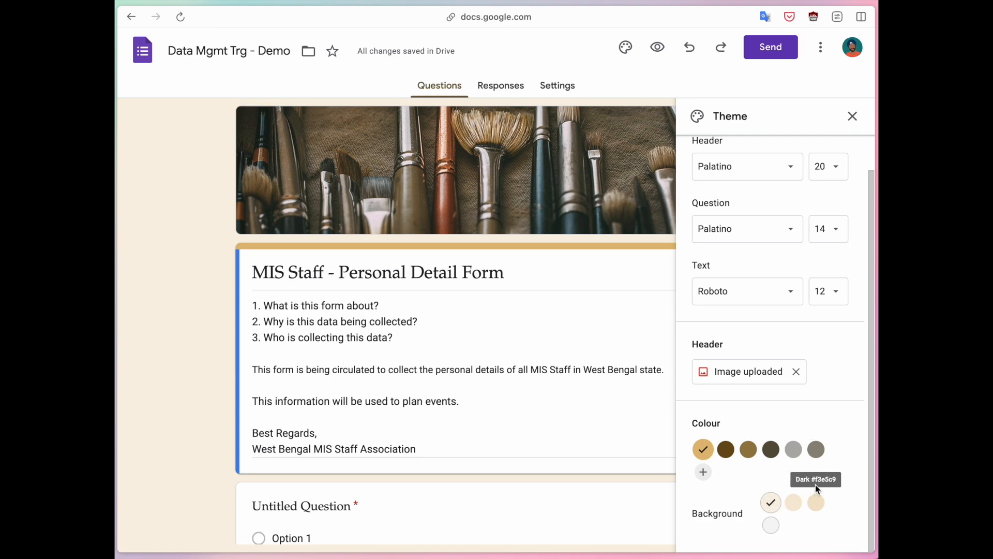
click(729, 453)
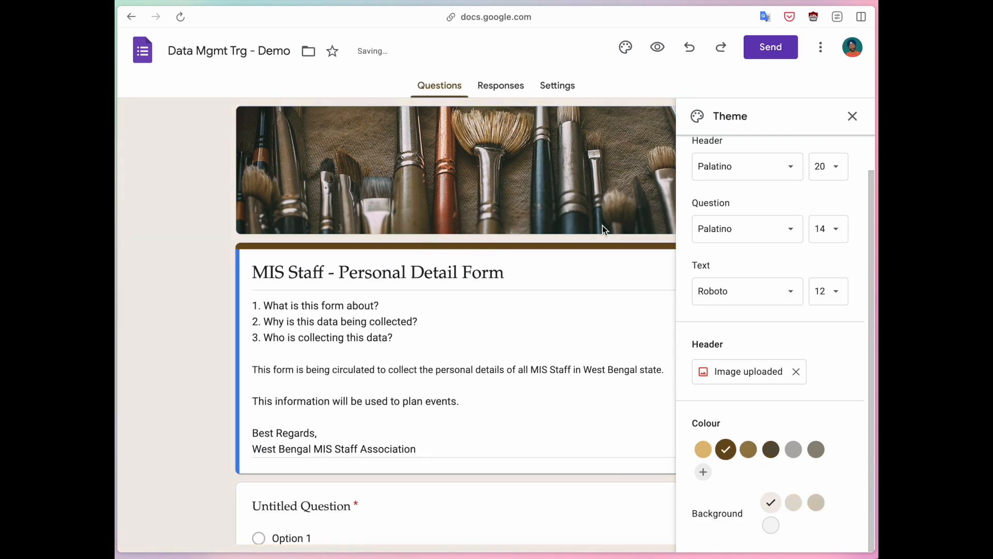
click(851, 117)
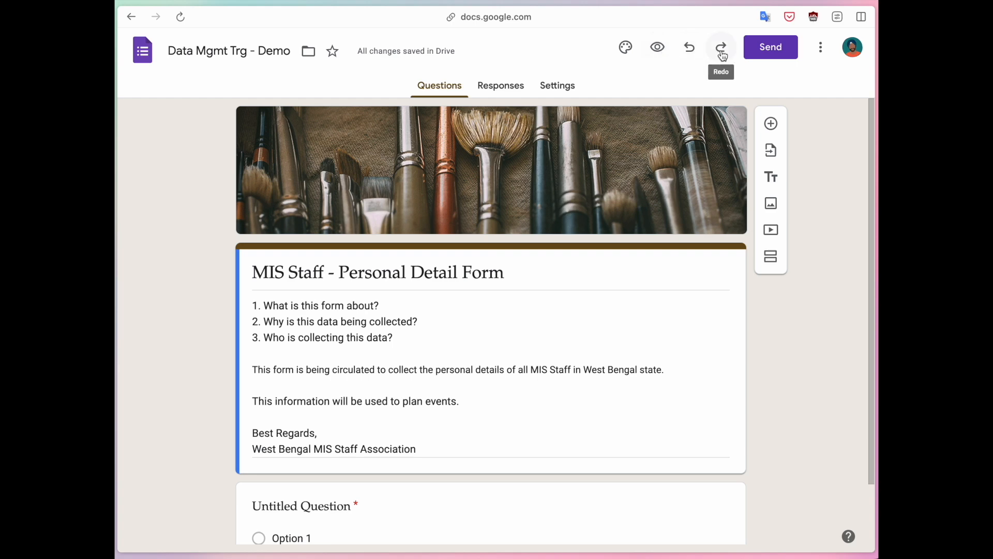
click(690, 49)
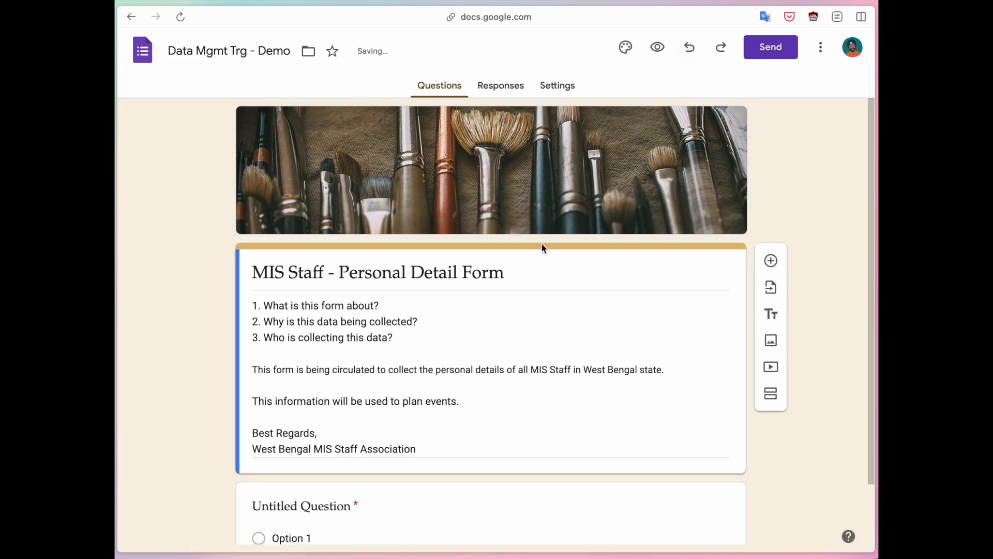
click(721, 48)
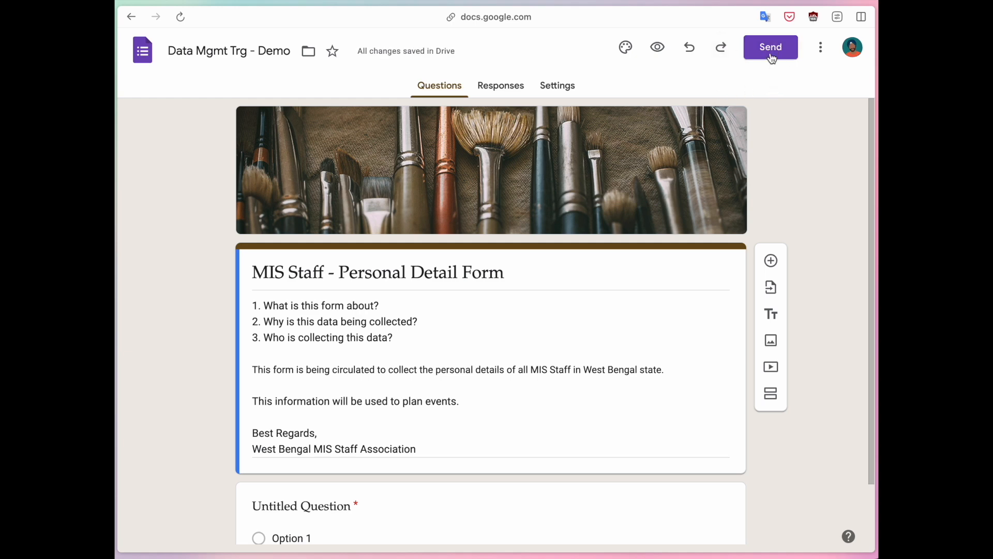
click(822, 52)
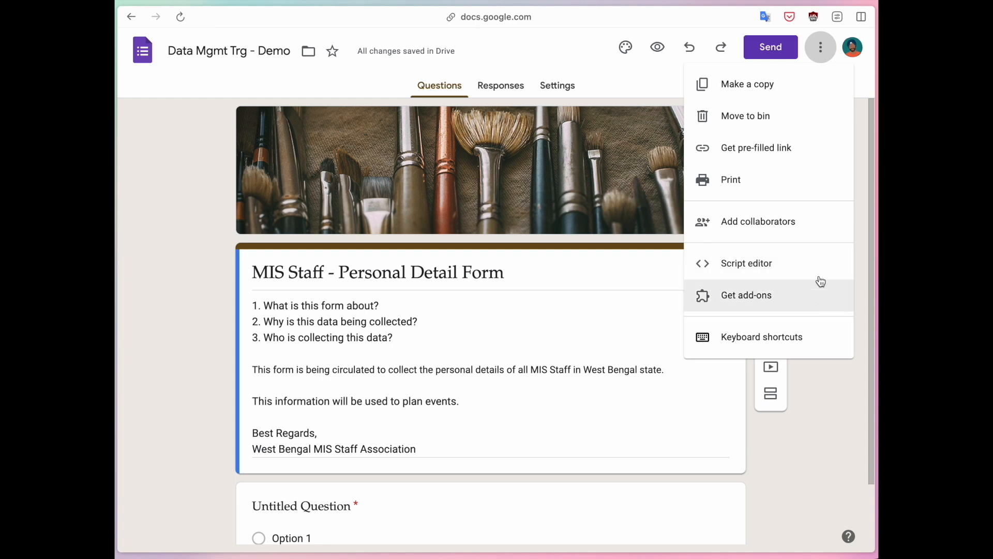
click(831, 391)
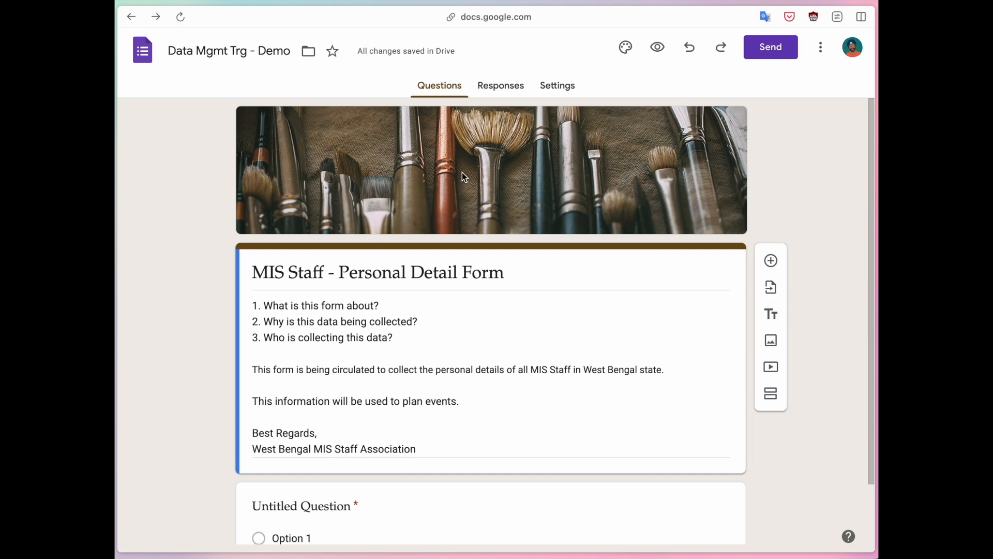
- Open the question-type list on the new untitled multiple-choice question card
scroll(458, 180, down, 2)
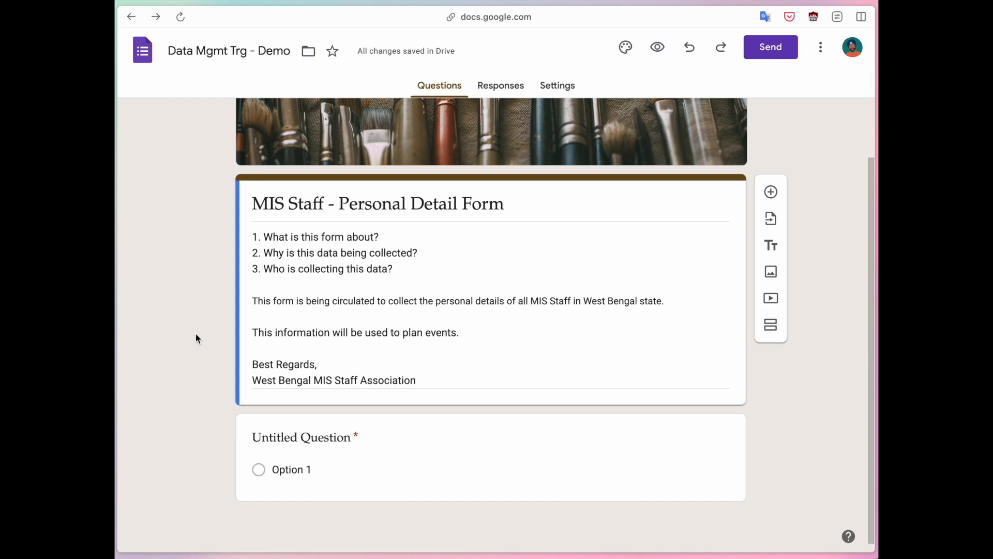
click(335, 445)
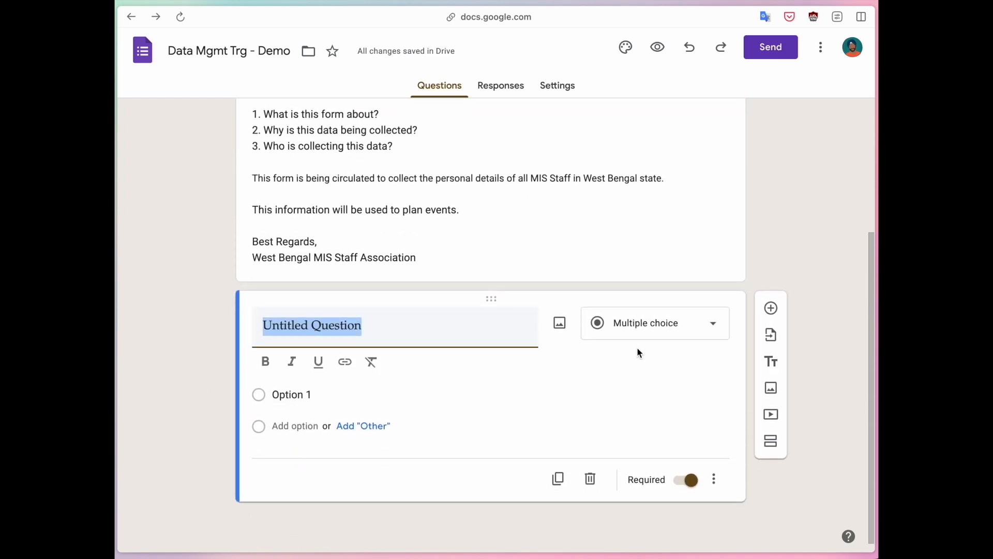
click(638, 332)
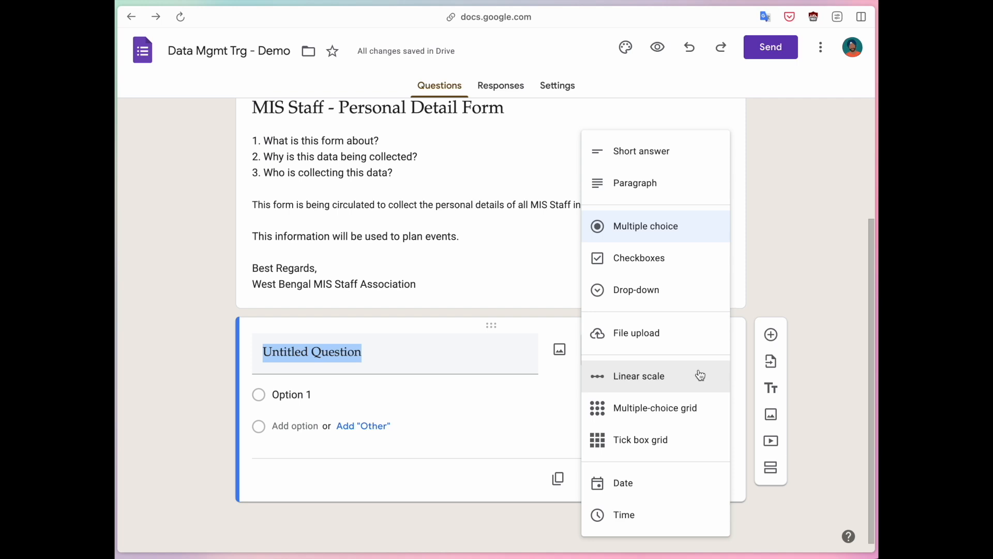
- Title the first question 'What is your name?' and make it a Short answer question
click(786, 287)
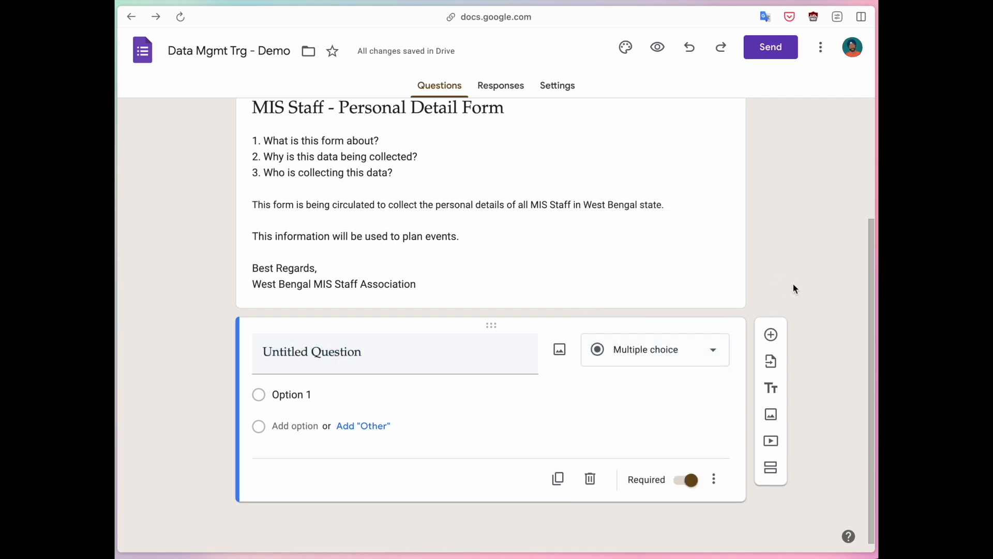
click(395, 359)
text(Wh)
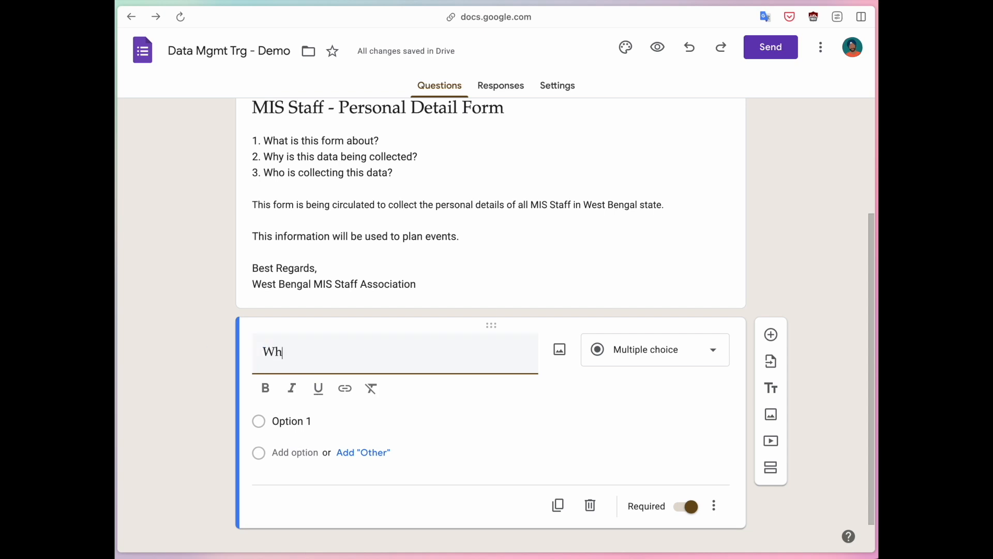
text(ati s)
key(BackSpace)
key(BackSpace)
key(BackSpace)
text(i syour)
key(alt+BackSpace)
key(BackSpace)
text(s your name?)
click(188, 350)
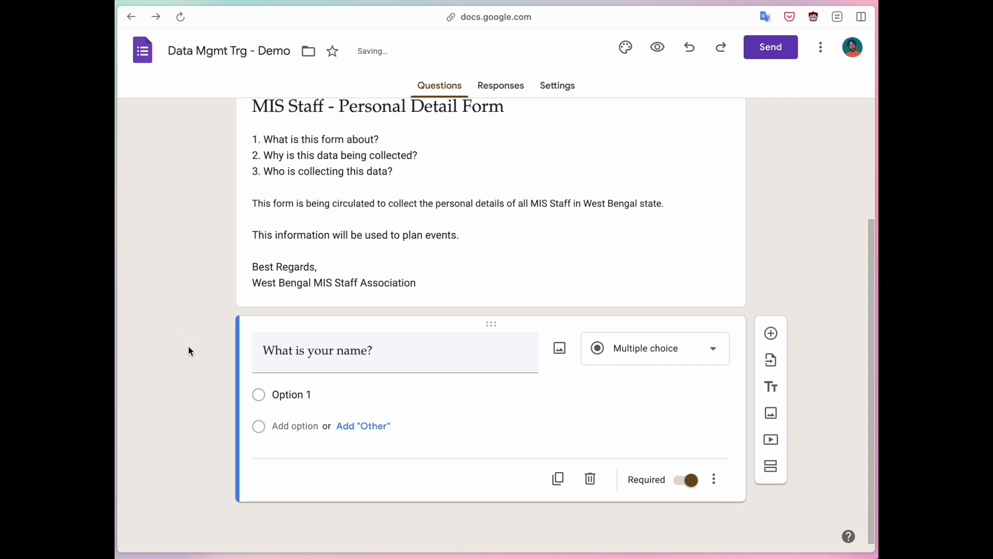
click(602, 359)
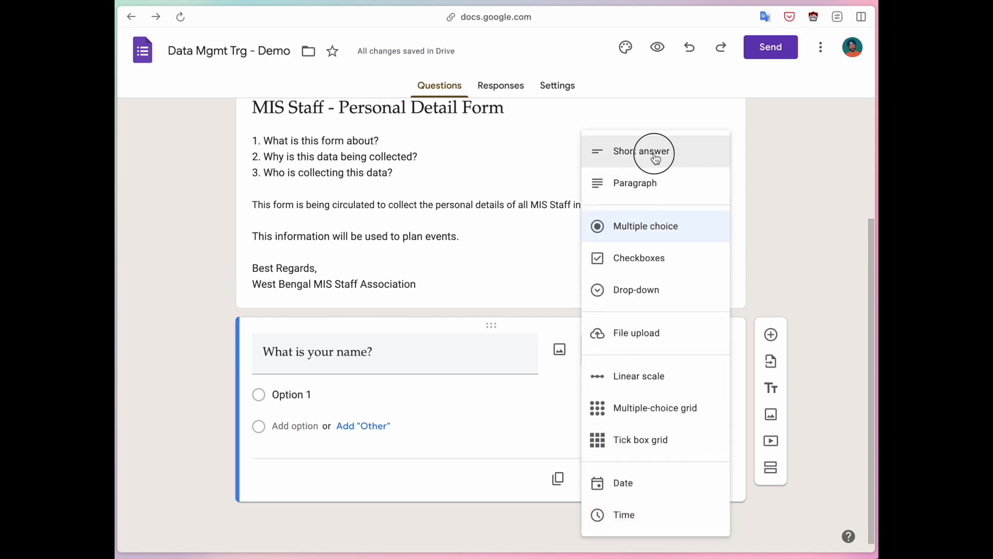
click(657, 151)
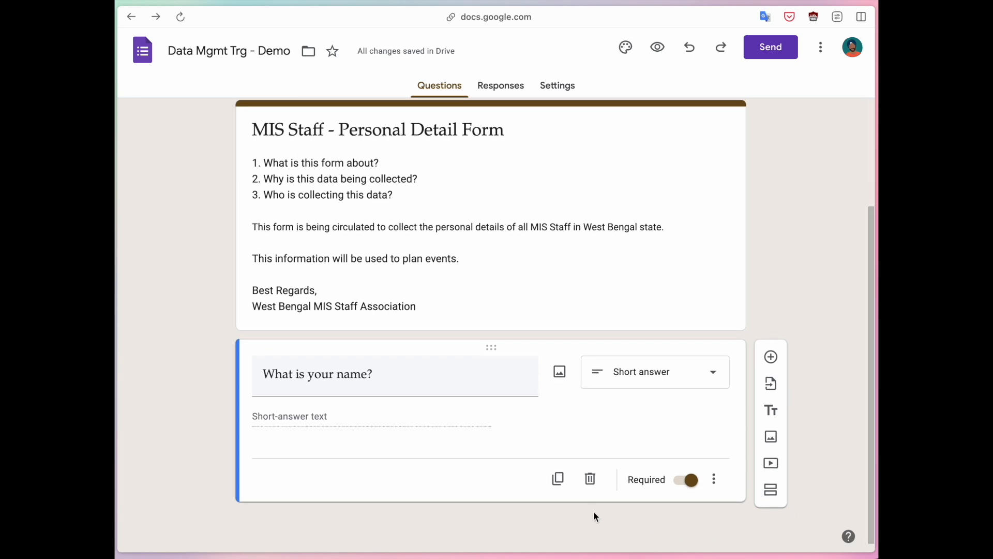
click(559, 482)
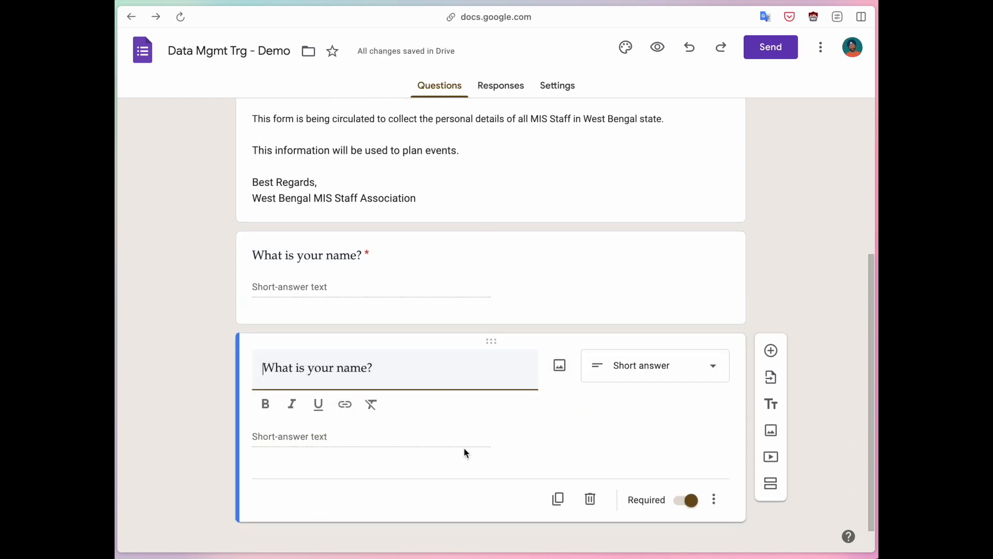
click(591, 501)
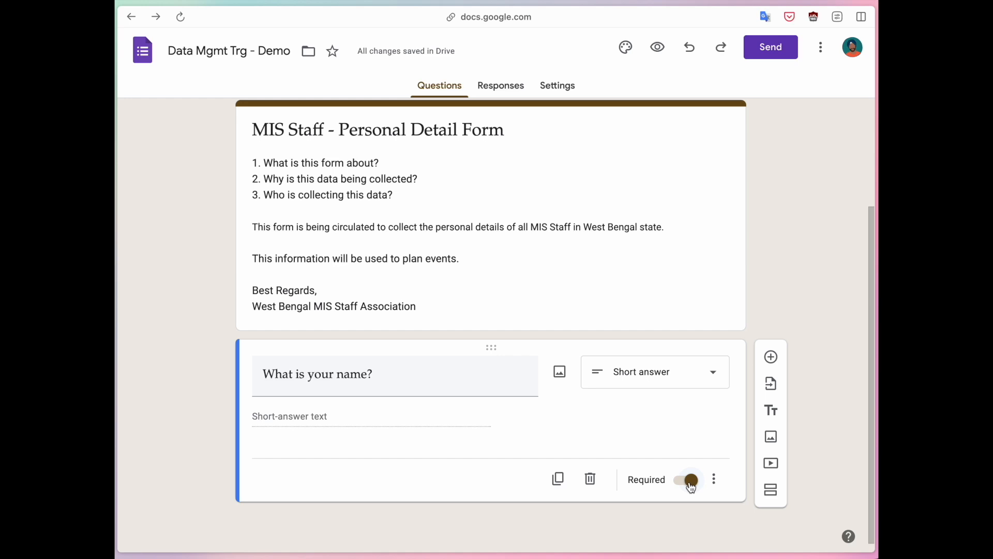
click(690, 487)
click(660, 420)
click(683, 482)
click(616, 429)
- Show a blank Description field on the 'What is your name?' question from its three-dot menu
click(719, 489)
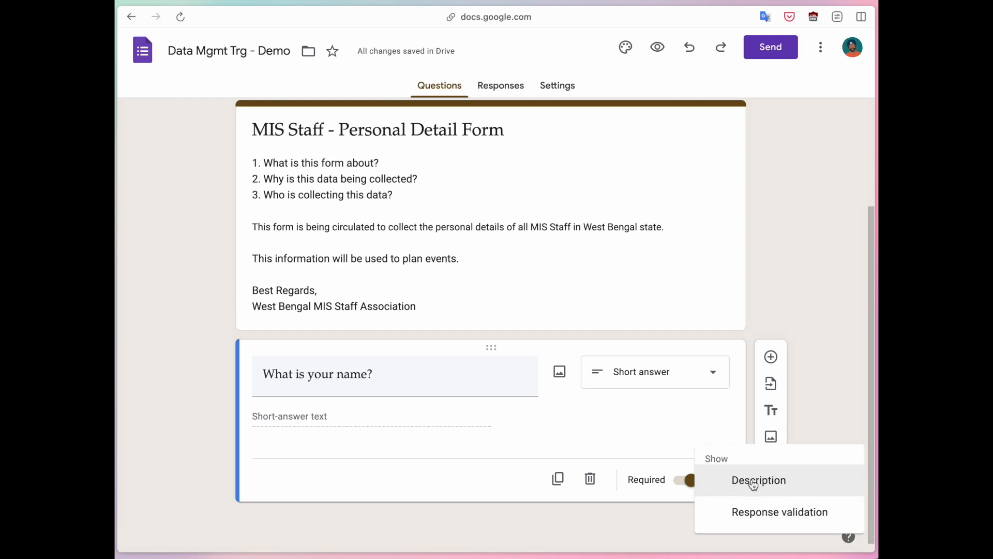
click(726, 491)
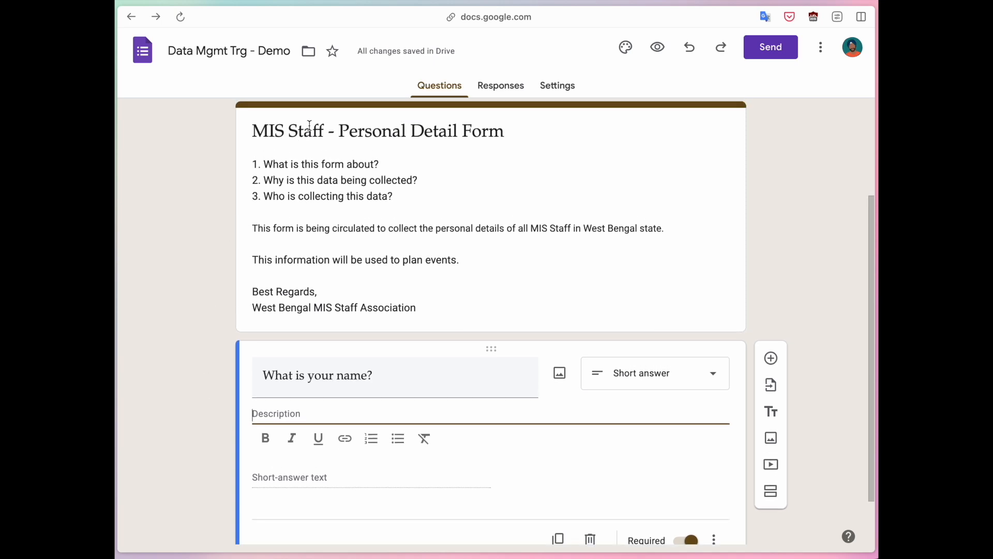
click(257, 133)
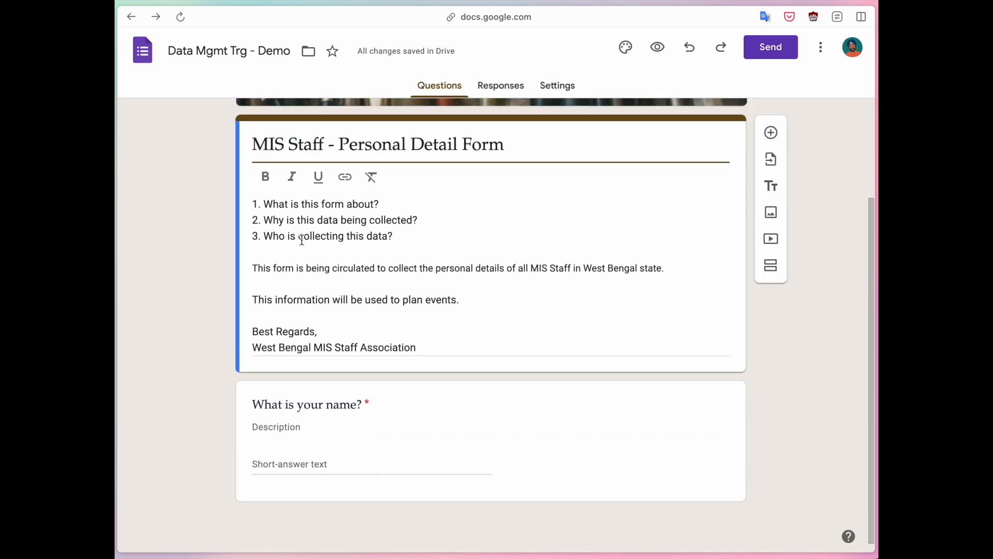
click(303, 239)
click(222, 274)
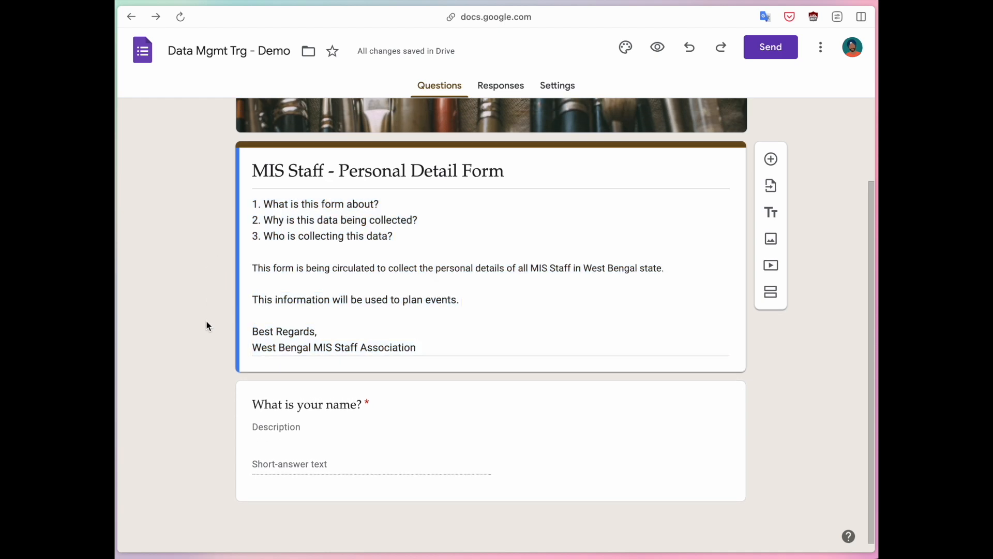
- Bold the 'What is your name?' question title
click(294, 406)
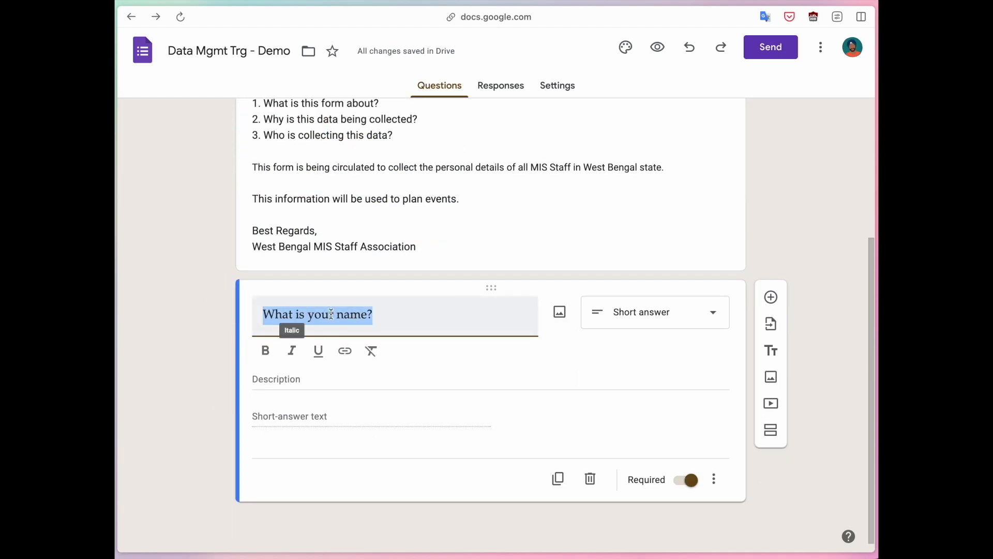
click(266, 351)
click(313, 380)
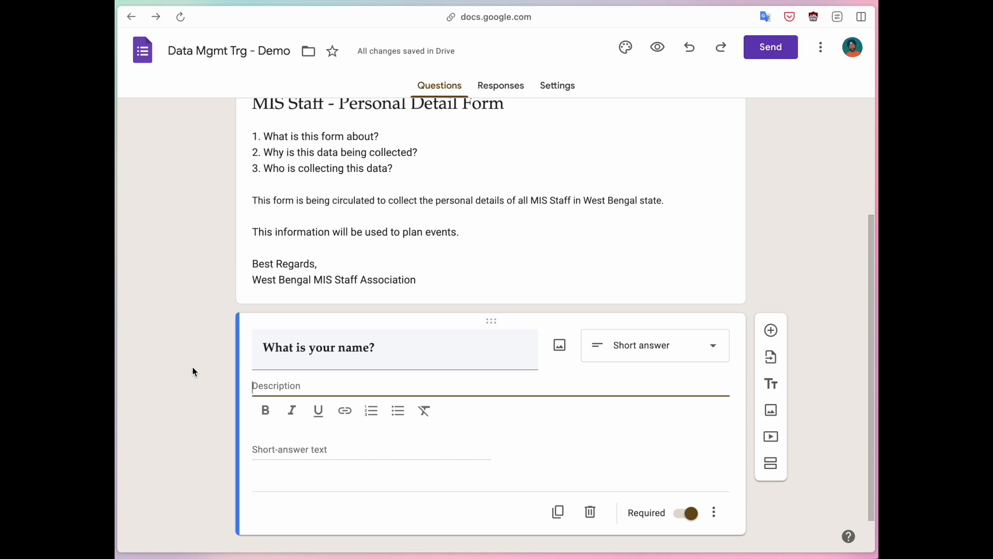
- Write the description 'Kindly enter your full name as per your official records.' plus a sample full name
text(Kindly enter your full name as per your official records.)
click(210, 364)
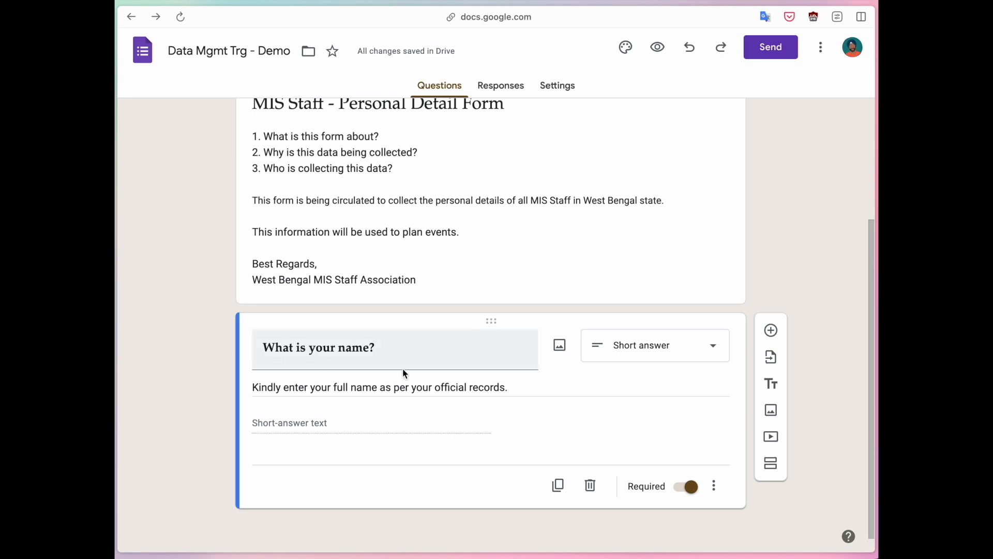
triple_click(534, 378)
click(533, 386)
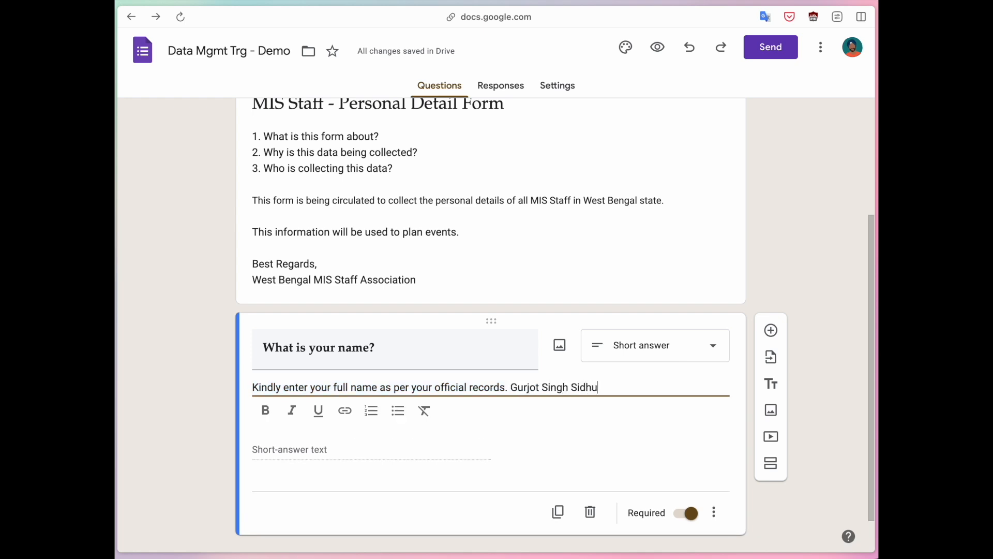
- Turn the sample into a 'For example: Enter "…"' line contrasting the full name with partial names
key(alt+Left)
key(alt+Left)
key(alt+Left)
key(alt+Left)
key(Return)
key(Return)
text(For example: Enter ")
key(End)
key(BackSpace)
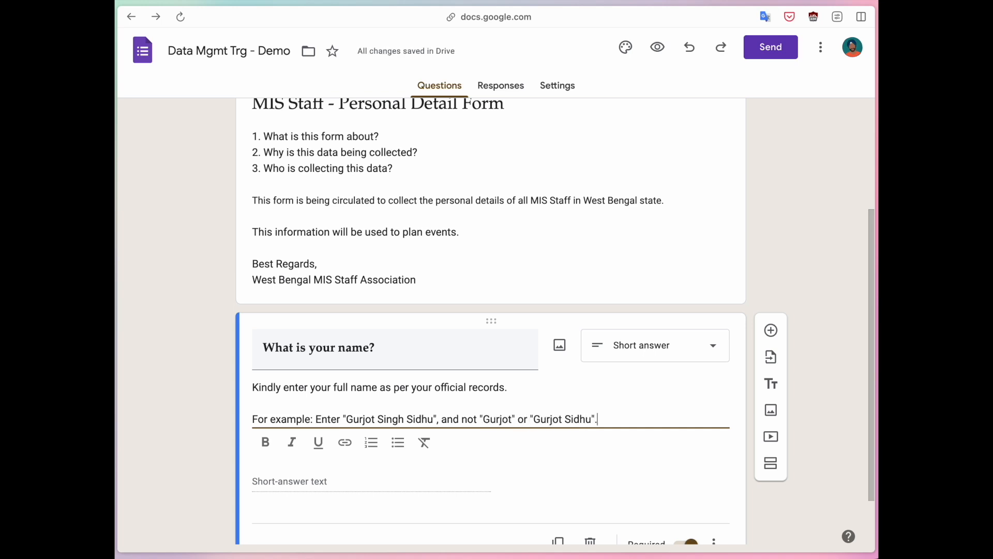
click(209, 397)
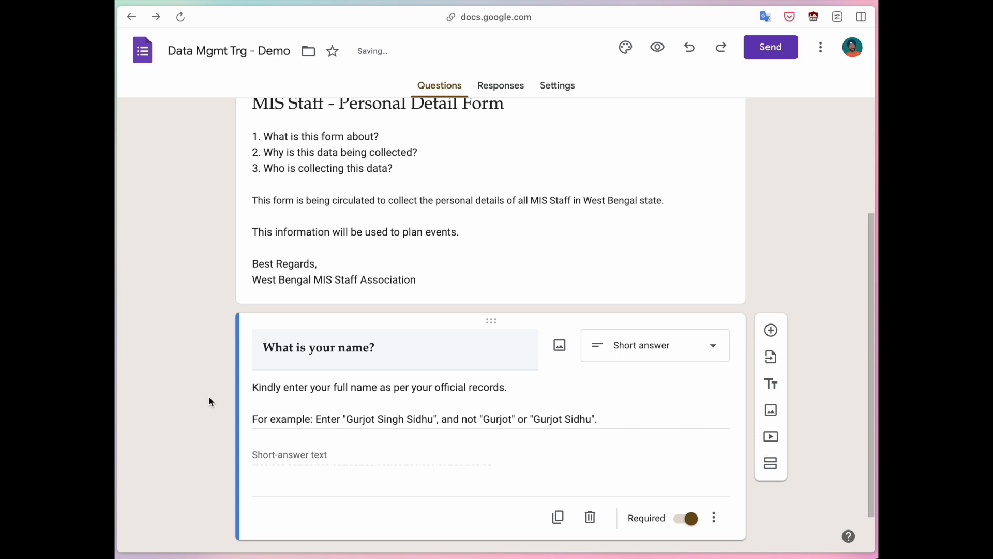
scroll(215, 388, down, 1)
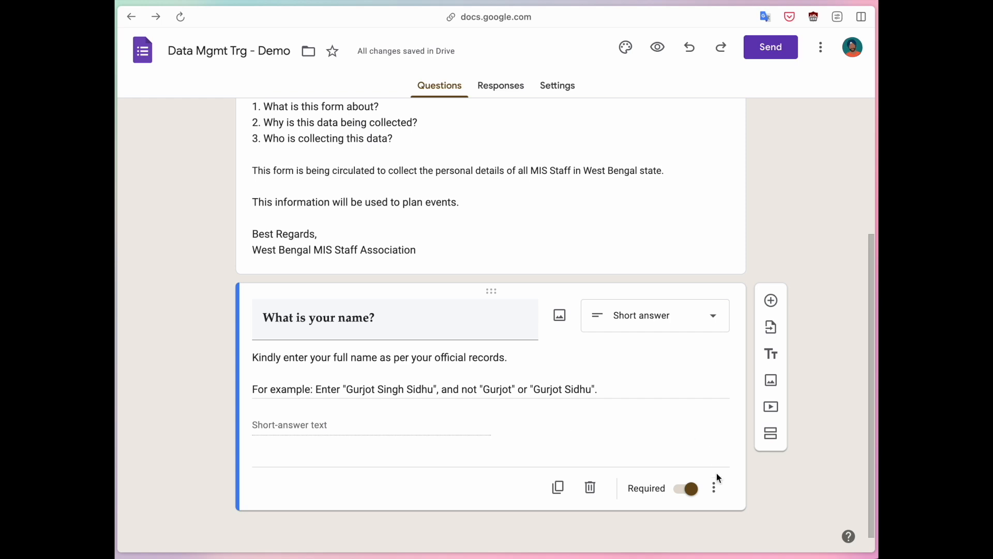
- Turn on response validation for the name question and set it to Text, Contains
click(719, 490)
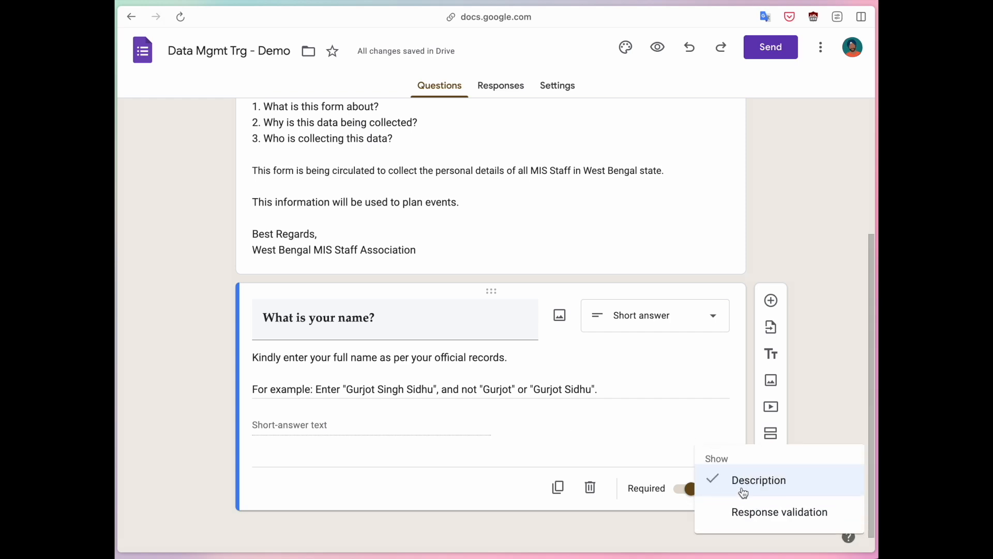
click(760, 512)
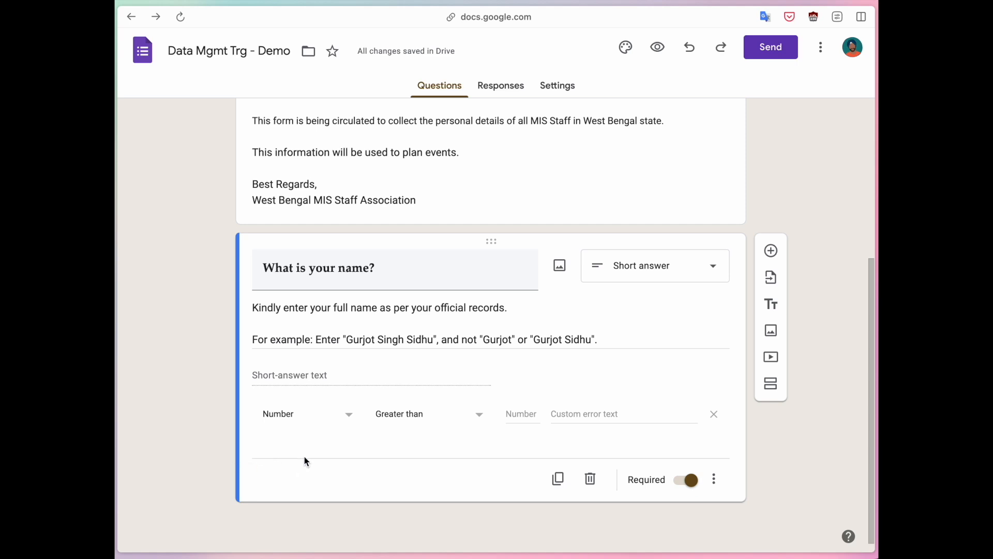
click(303, 421)
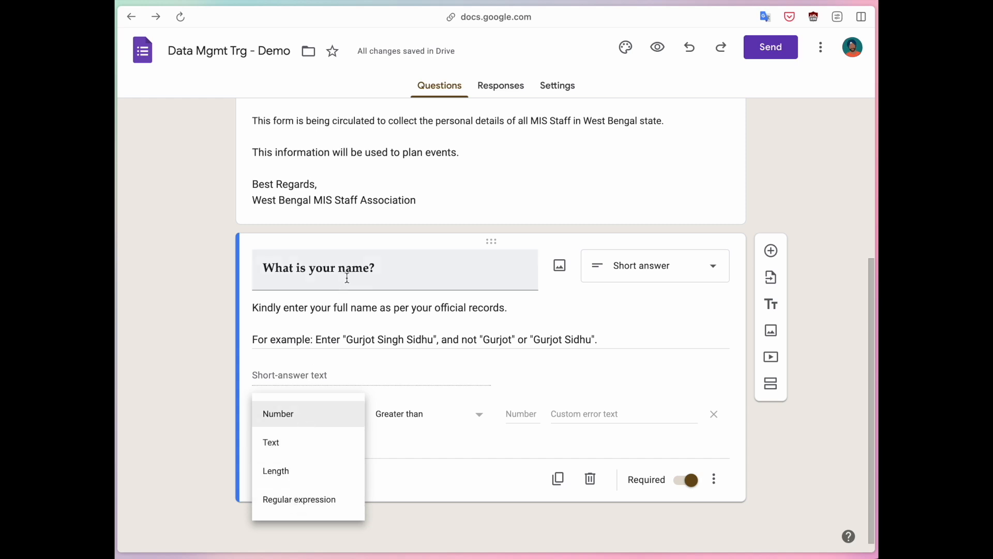
click(284, 445)
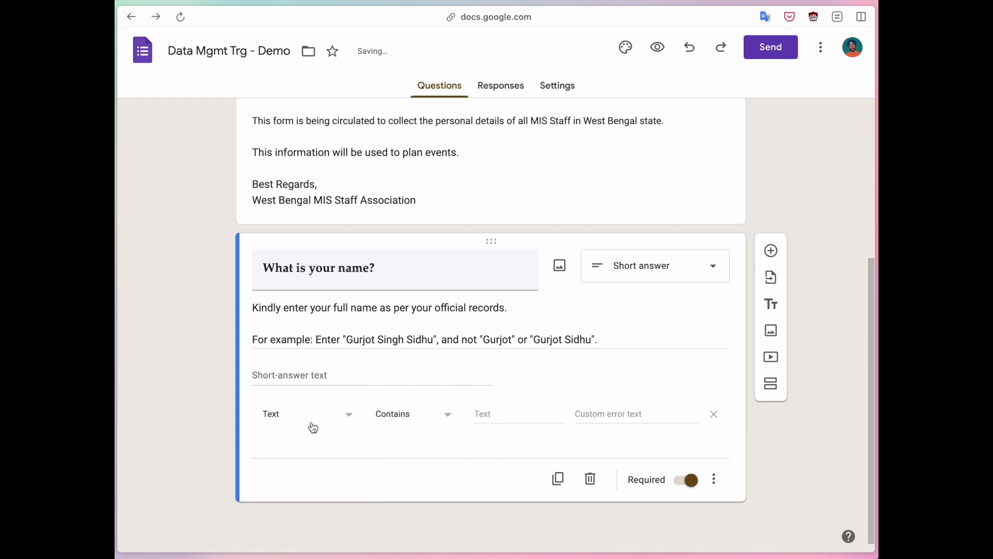
click(433, 417)
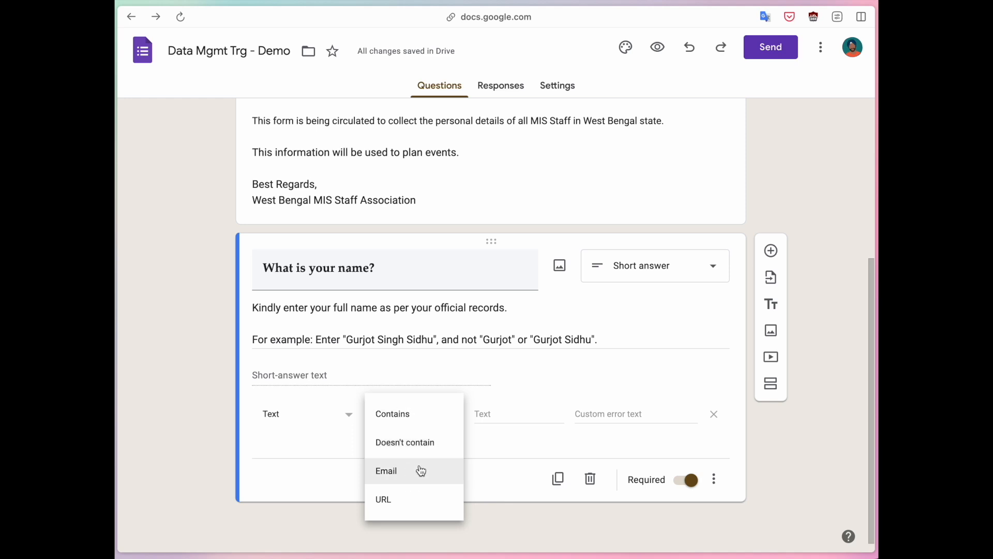
click(340, 459)
click(307, 425)
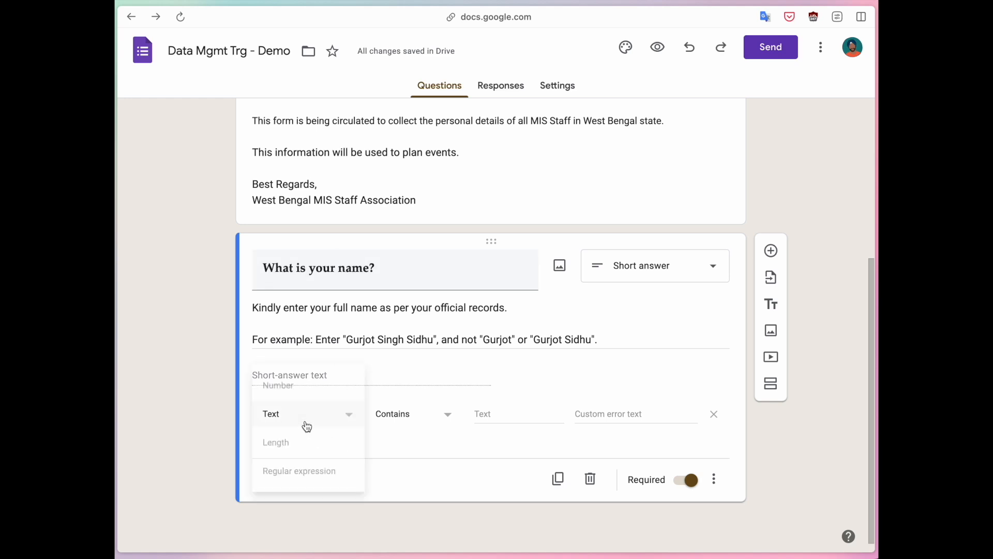
- Change the name question's validation to Length, Maximum character count 50
click(277, 442)
click(455, 422)
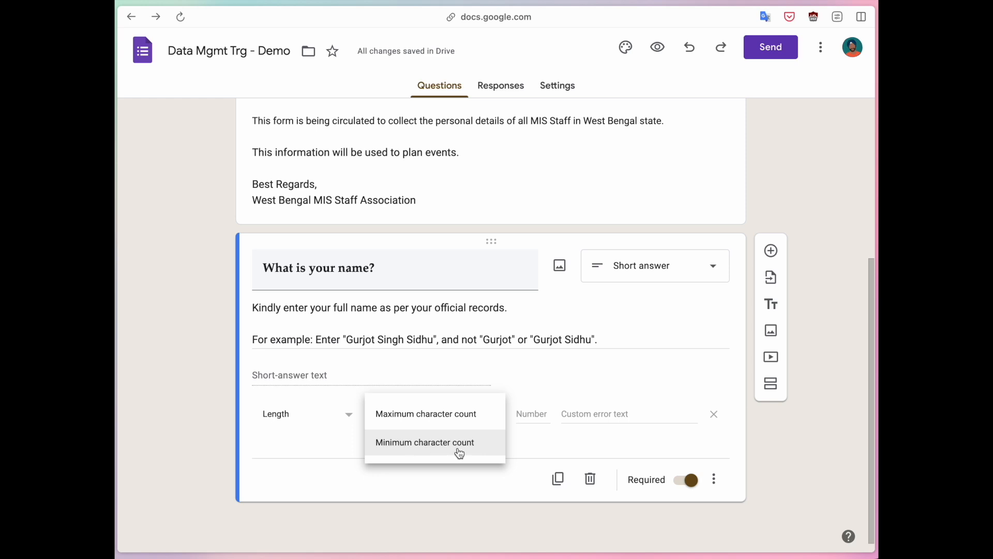
click(540, 444)
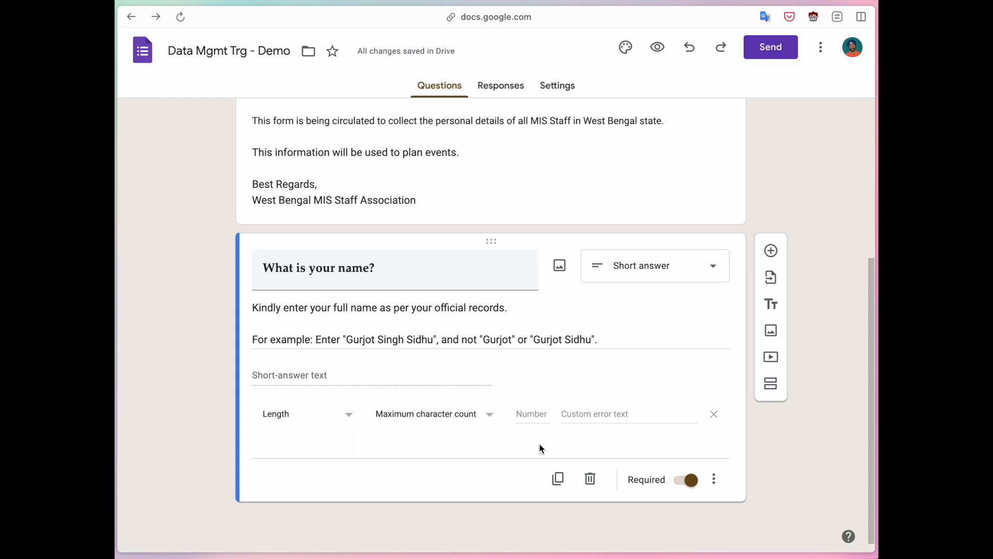
click(446, 422)
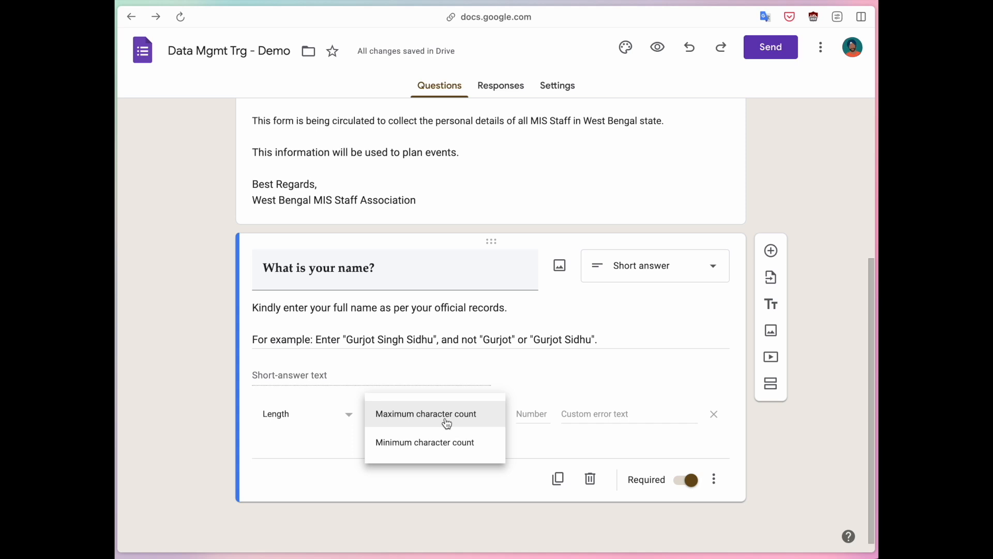
click(447, 423)
click(526, 418)
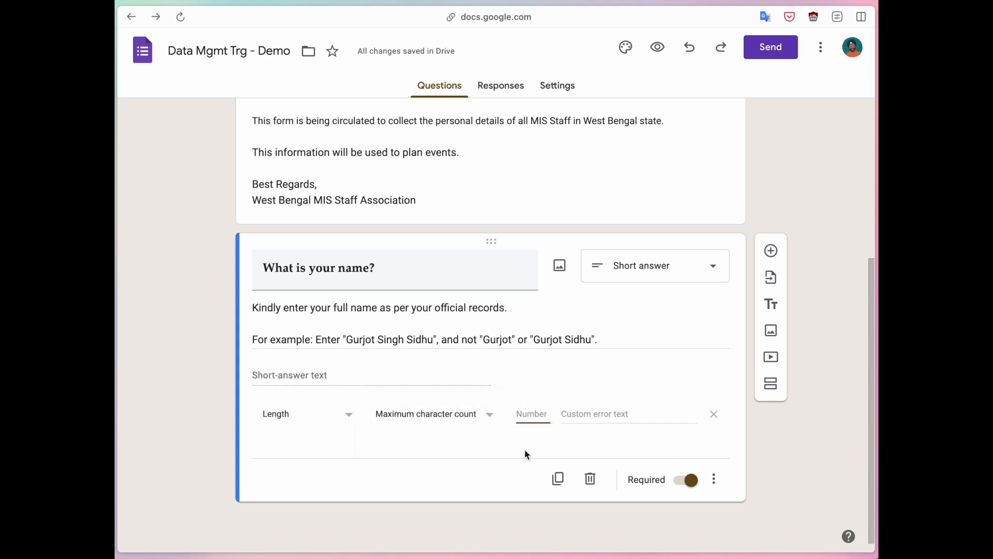
text(50)
- Add error text 'Please ensure that your answer is limited to 50 characters.', then switch validation off
click(605, 414)
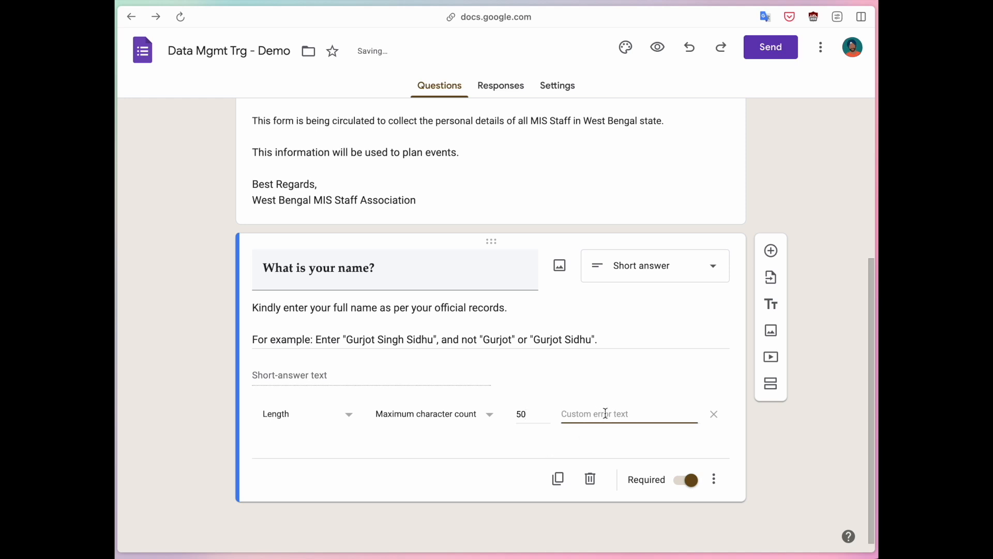
text(N)
key(BackSpace)
text(Please ensure that )
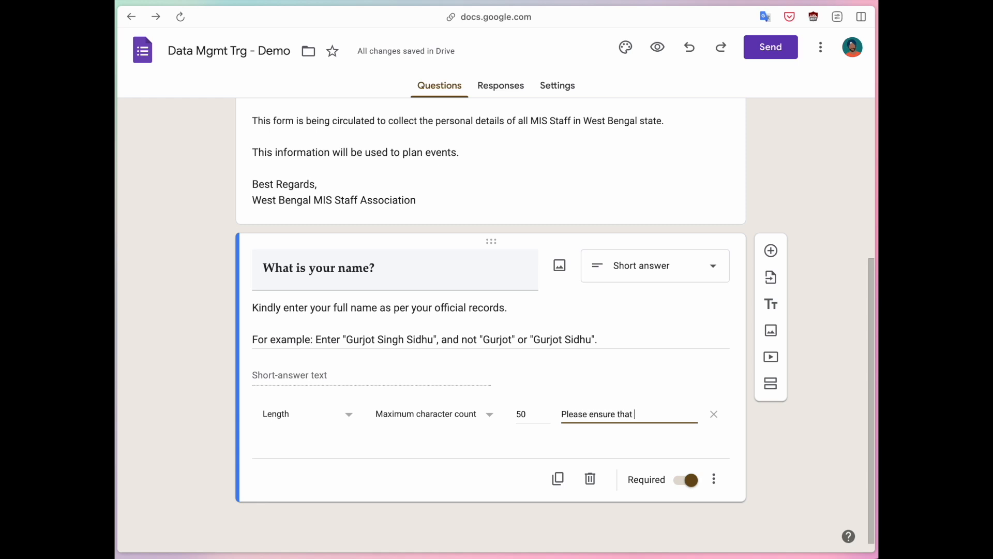
text(your answer is limite)
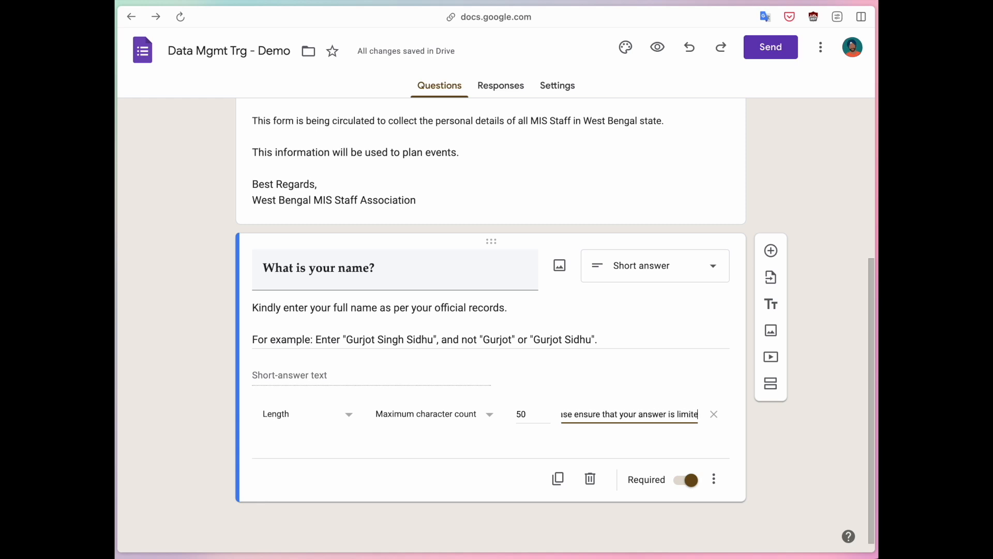
text(d to 50 characters.)
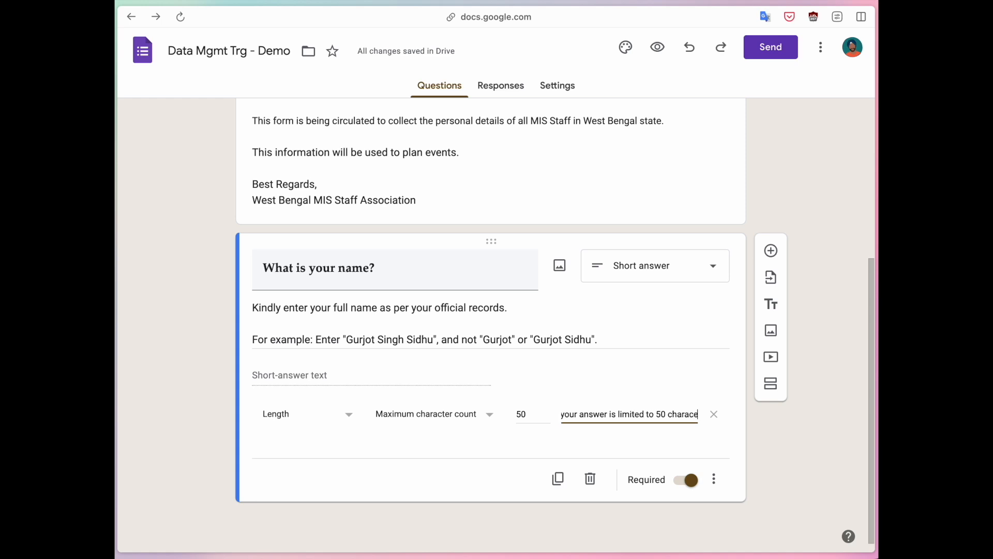
click(543, 451)
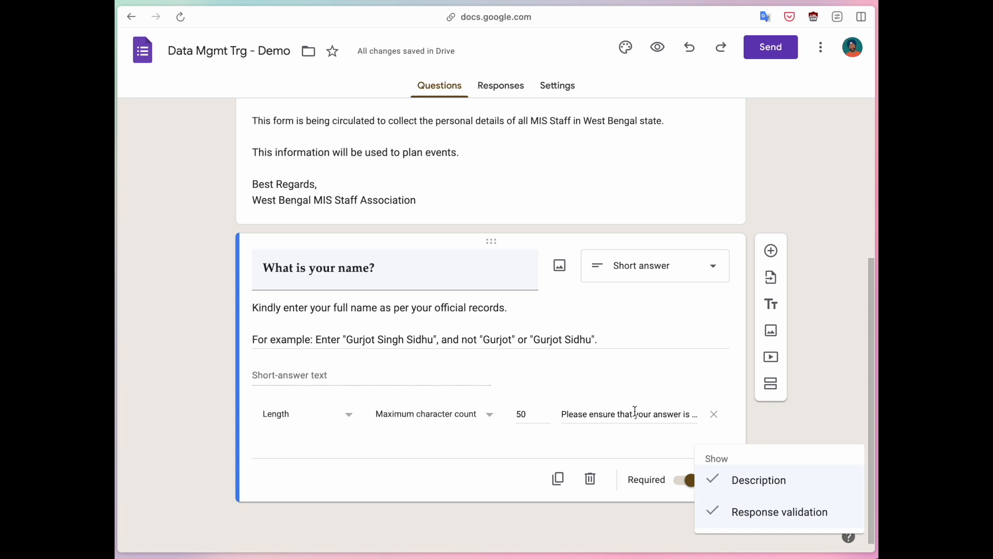
click(754, 513)
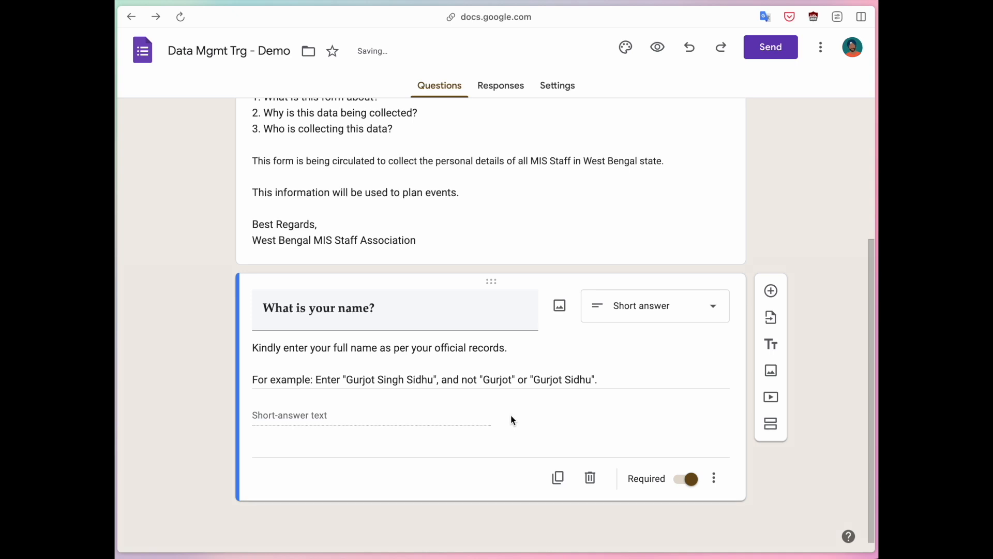
- Add a question 'What is your email?' with description 'Kindly enter your official email address.'
click(771, 292)
text(What is your email?)
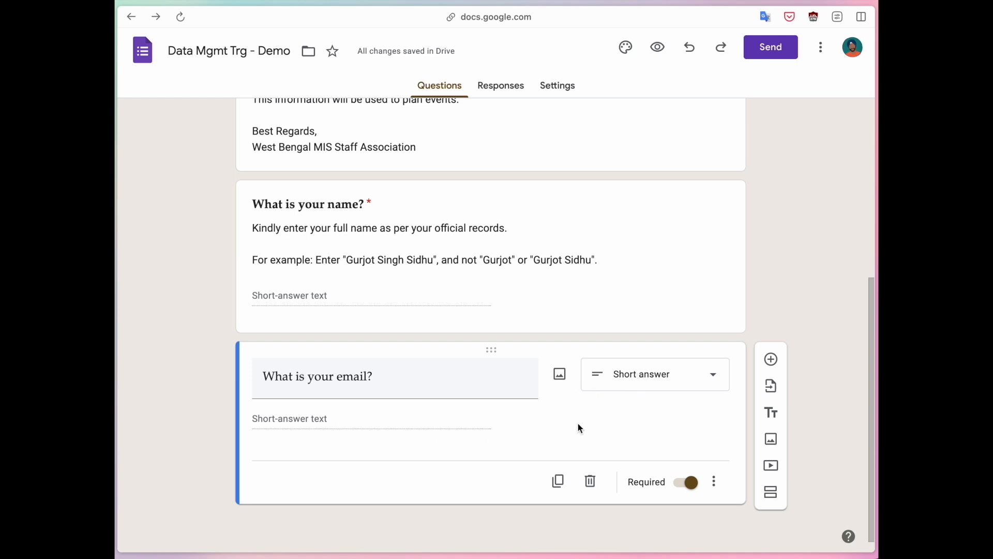
click(714, 481)
click(733, 485)
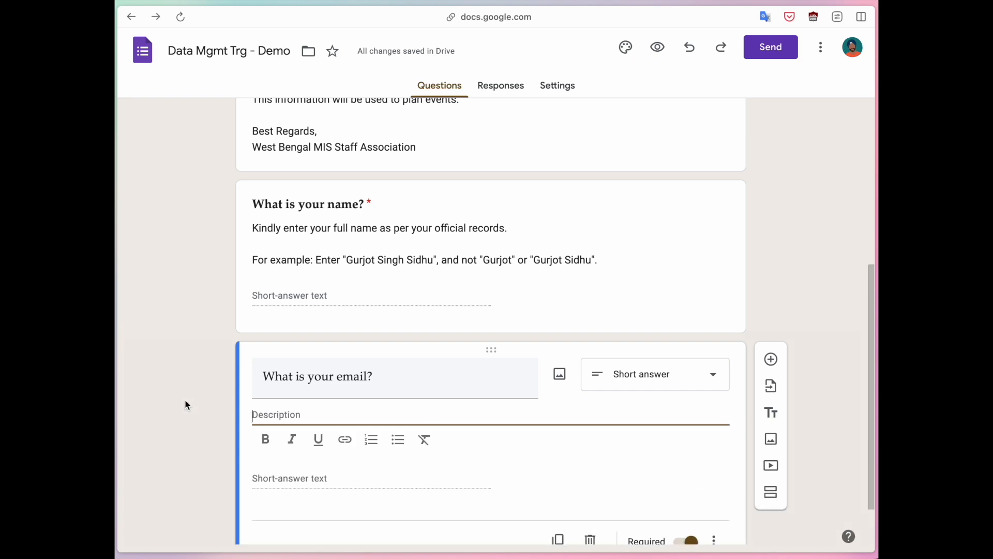
text(Kindly)
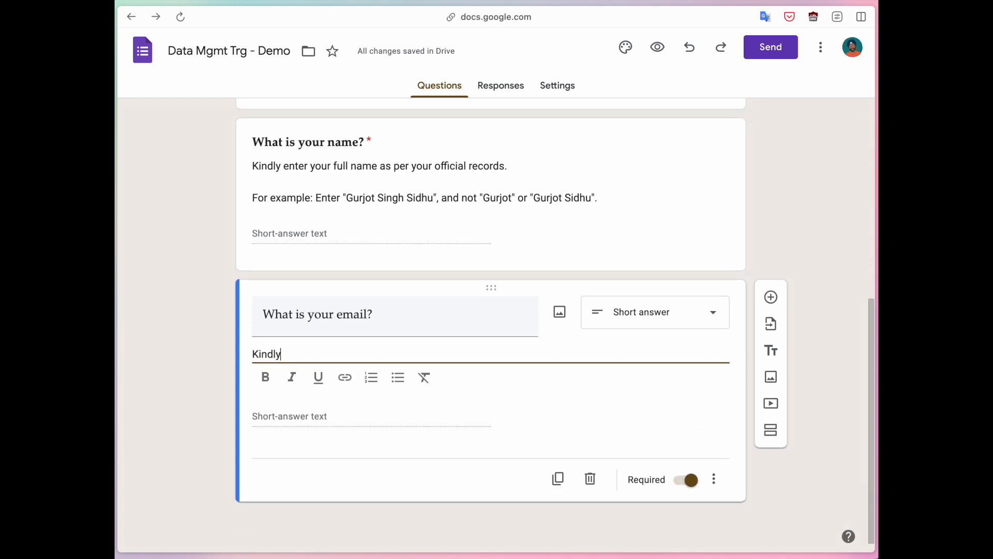
text( enter your of)
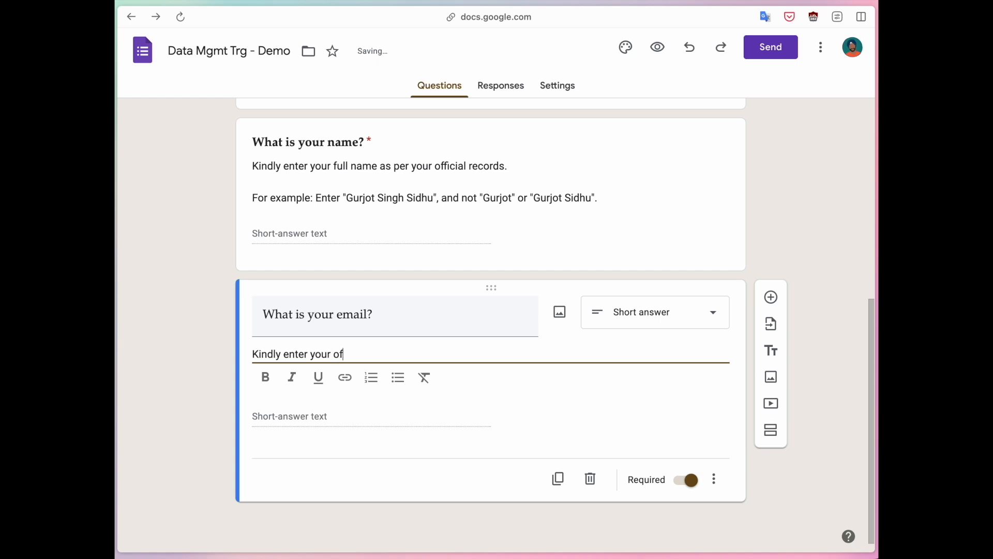
text(ficial email address.)
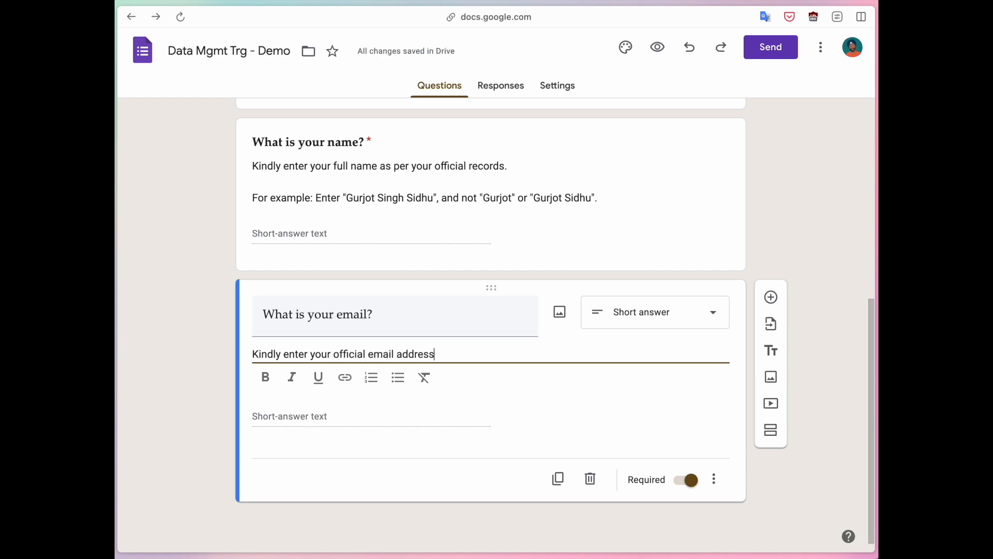
click(210, 385)
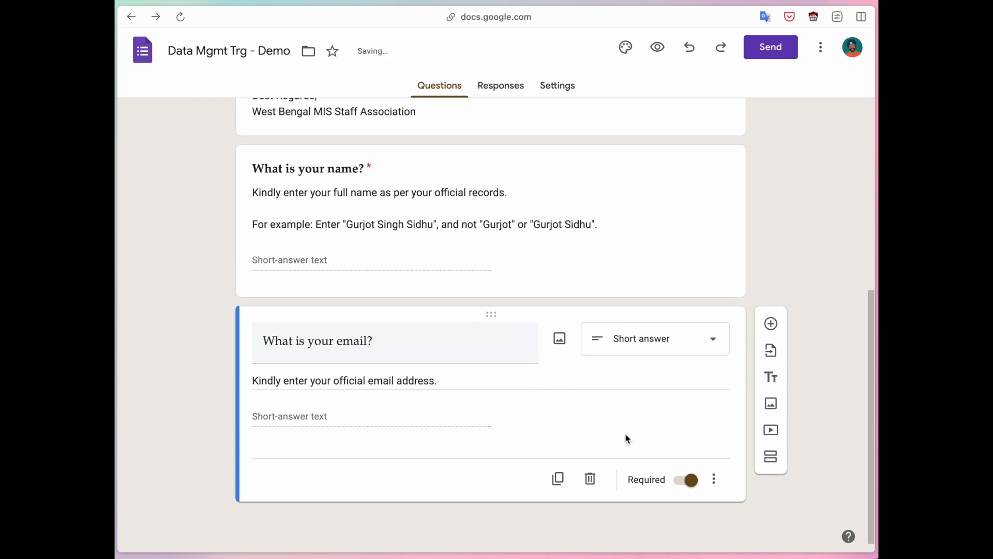
- Turn on response validation for the email question, set to Text, Email
click(716, 479)
click(732, 515)
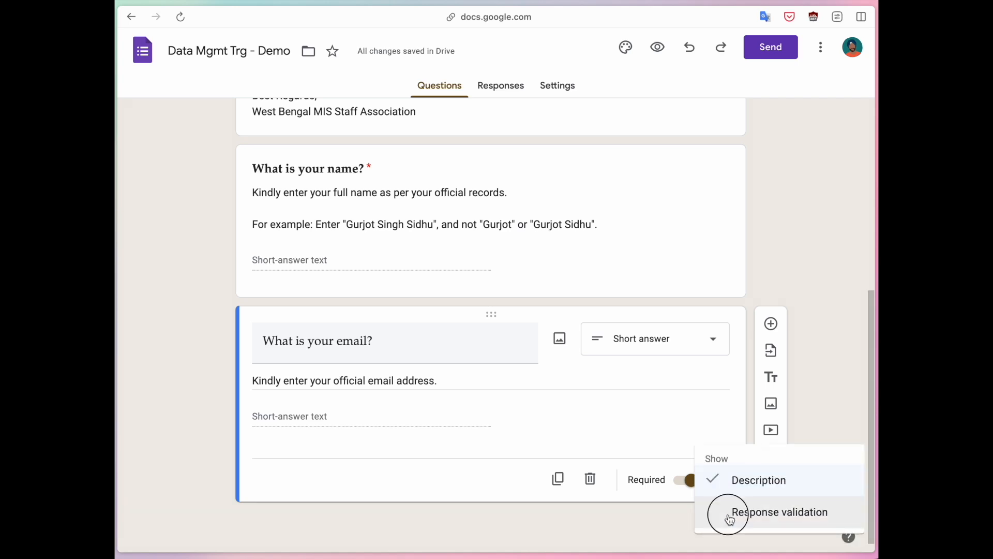
click(341, 462)
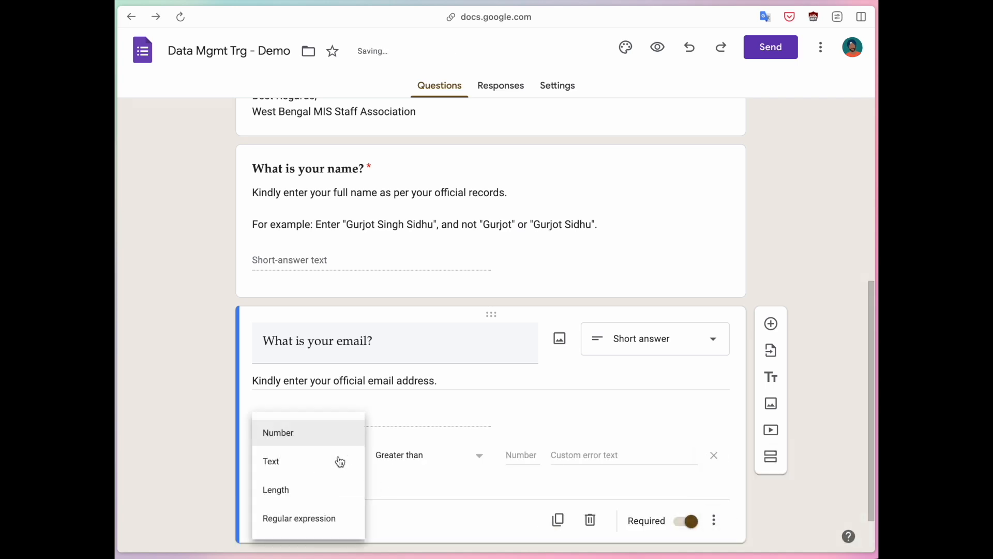
click(278, 467)
click(421, 456)
click(395, 489)
- Set the validation error text to 'Please enter a valid email address.'
click(500, 455)
text(P)
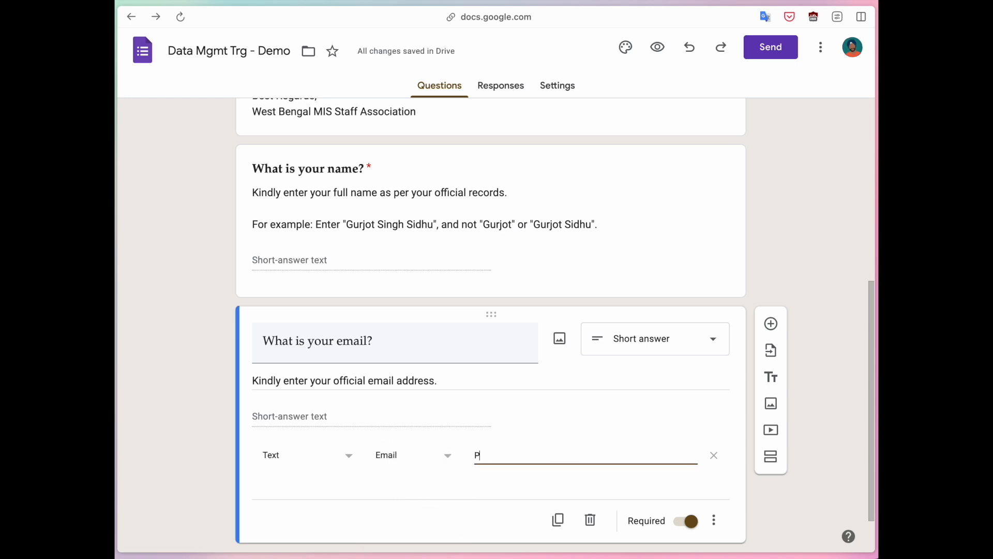
text(lease enter a val)
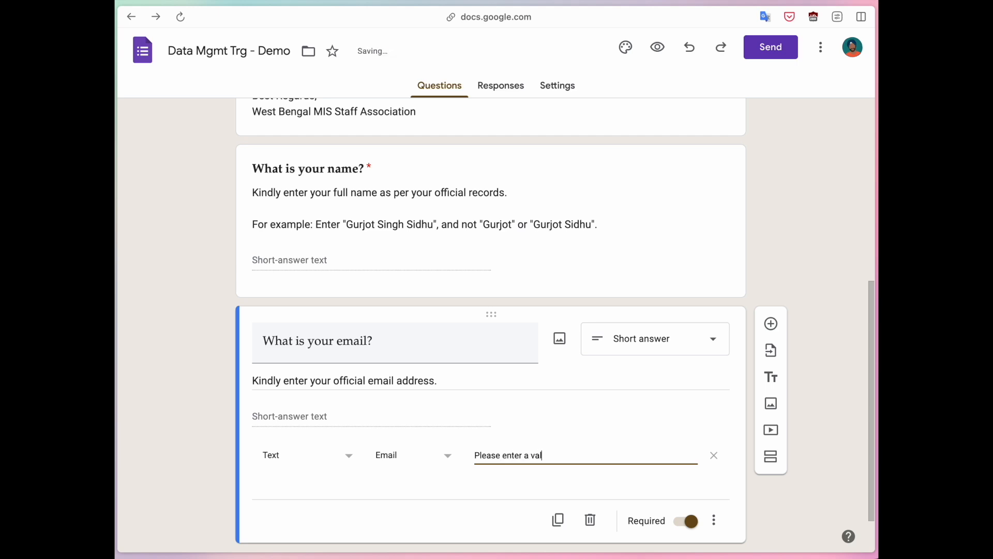
text(id email address.)
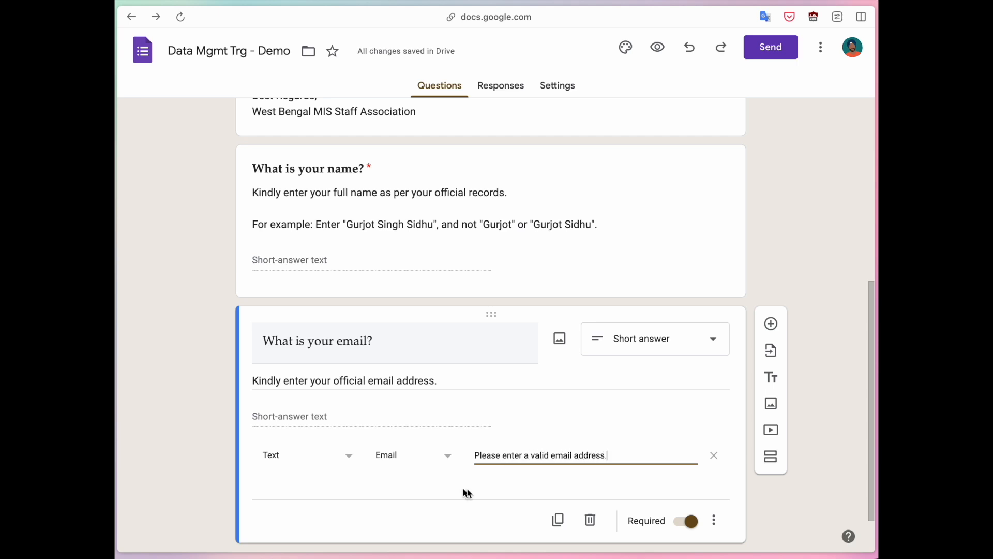
click(507, 497)
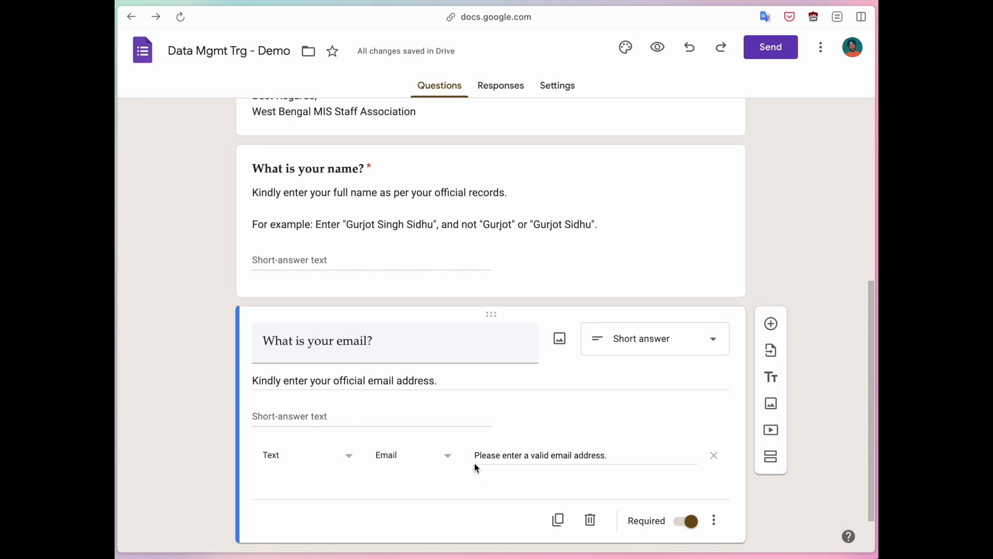
scroll(427, 410, down, 1)
scroll(425, 409, down, 1)
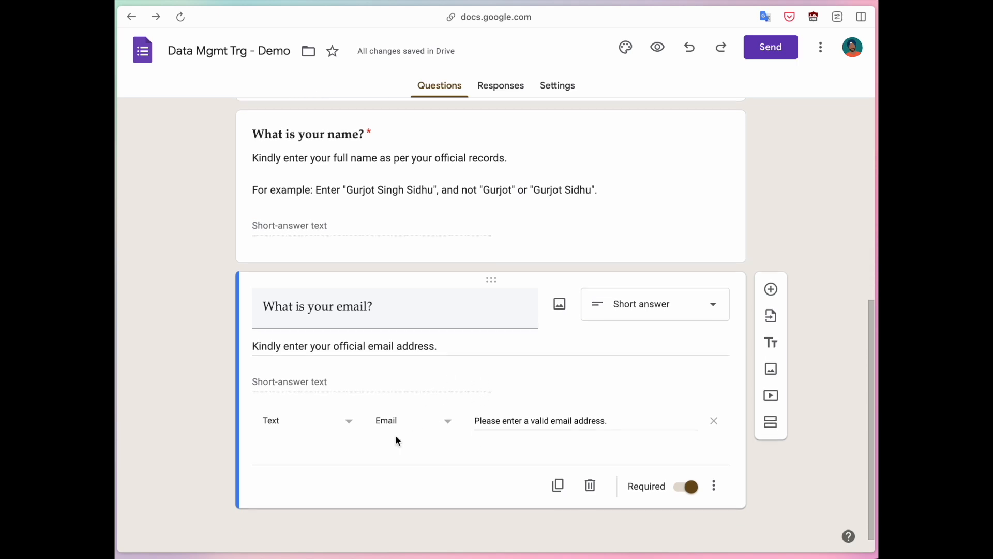
click(727, 487)
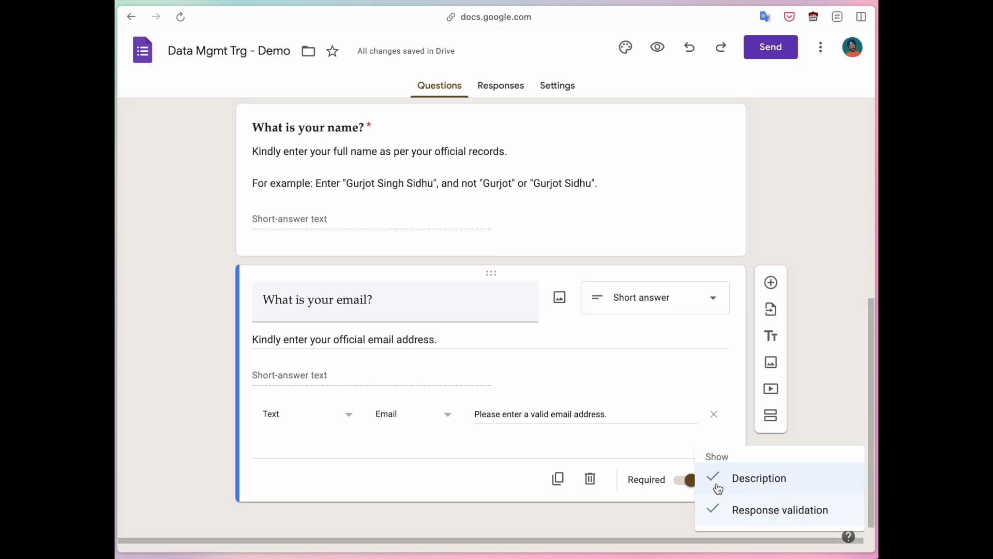